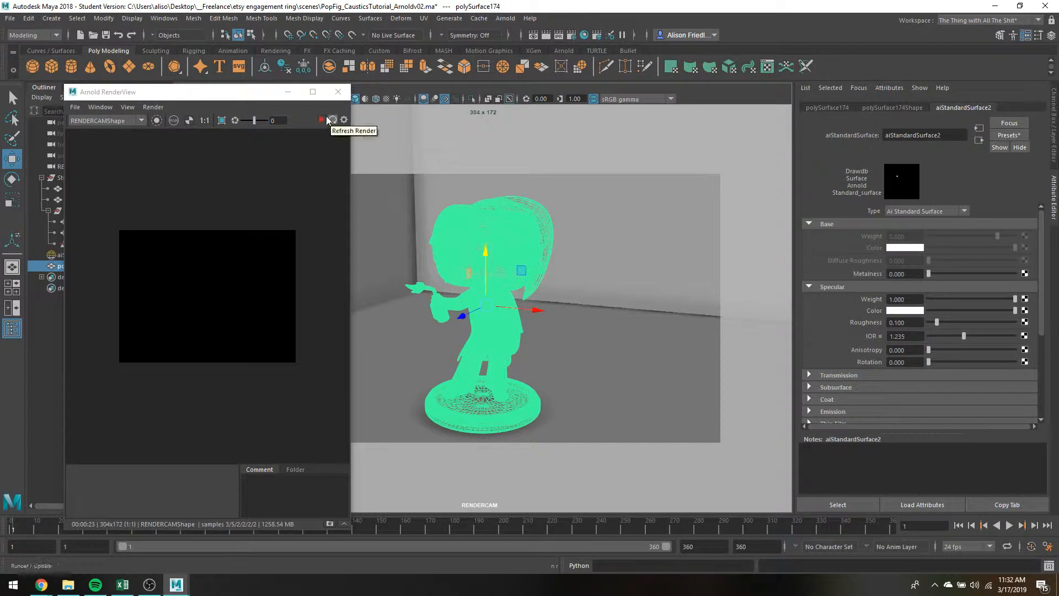
# Start the interactive render through RENDERCAM and bring up the Transmission settings of the figure's standard surface material.
pyautogui.click(322, 120)
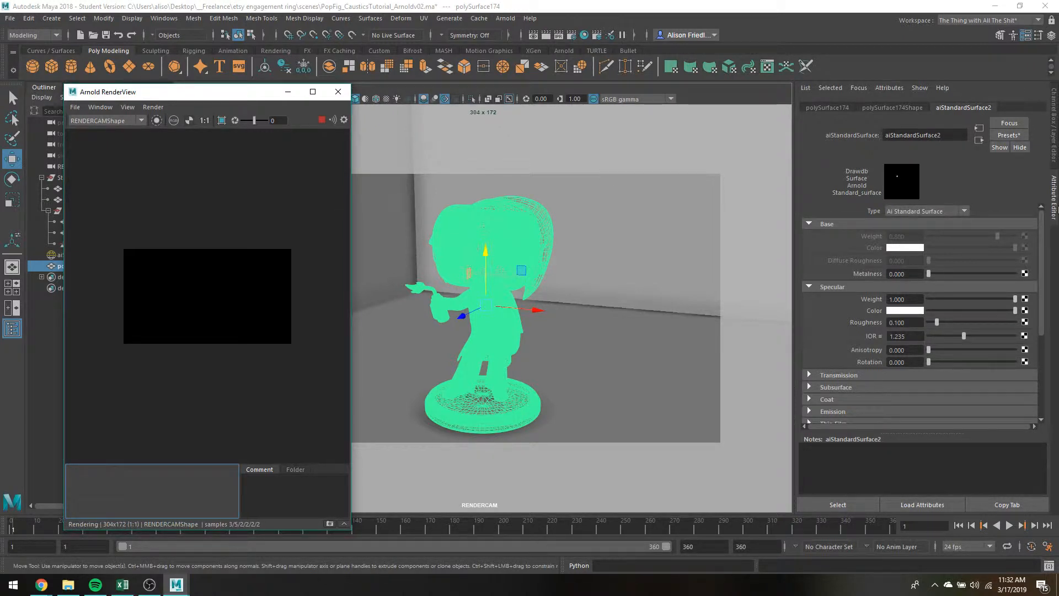
pyautogui.scroll(-2, 1001, 248)
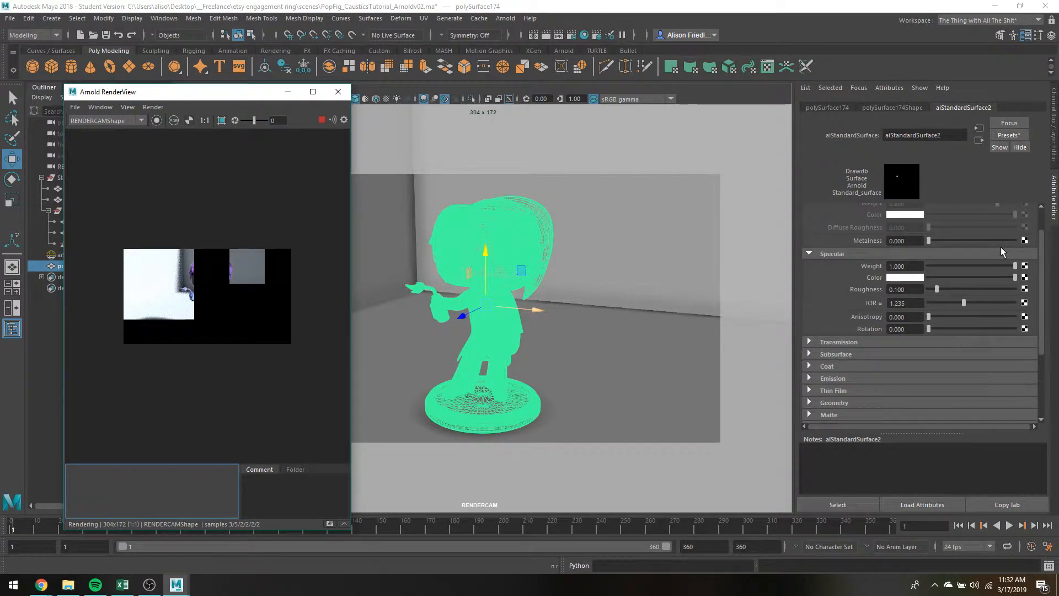
pyautogui.scroll(-2, 1001, 246)
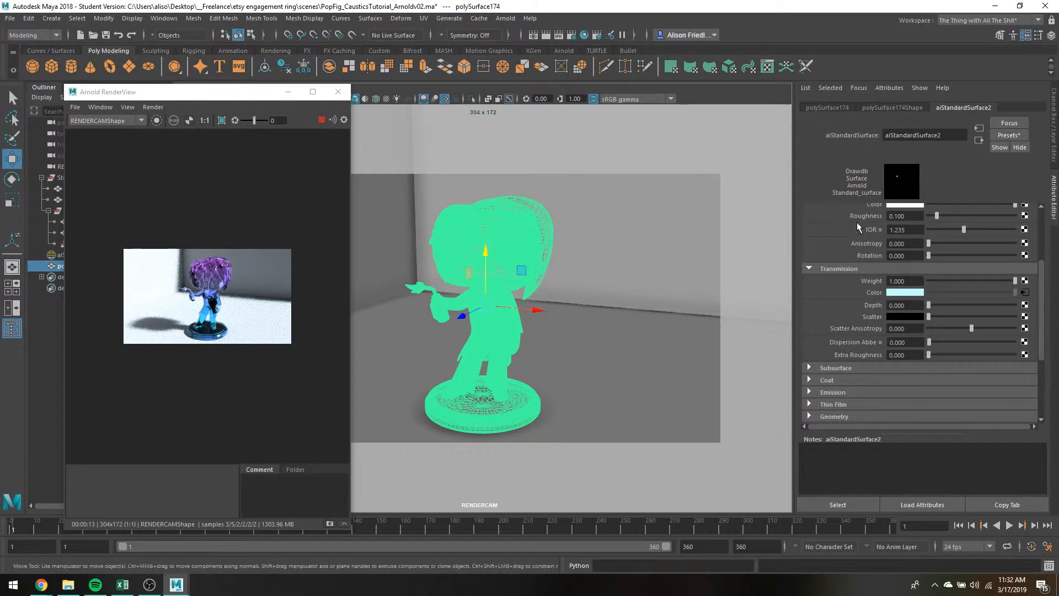
pyautogui.scroll(3, 272, 333)
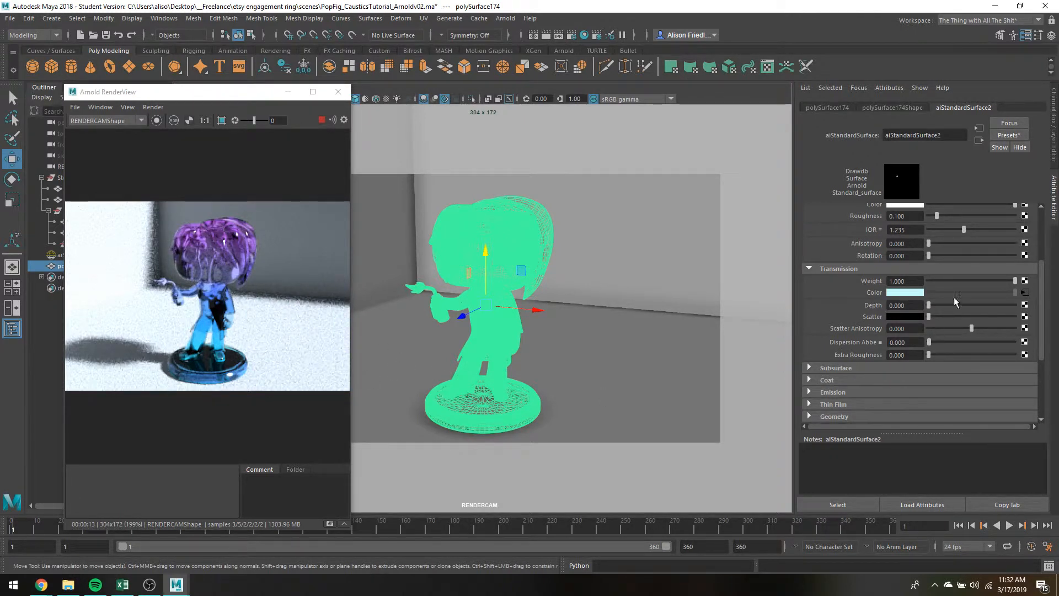
# Add a pale green colour stop near the middle of the ramp driving the material's transmission colour, at about 0.49.
pyautogui.click(1024, 293)
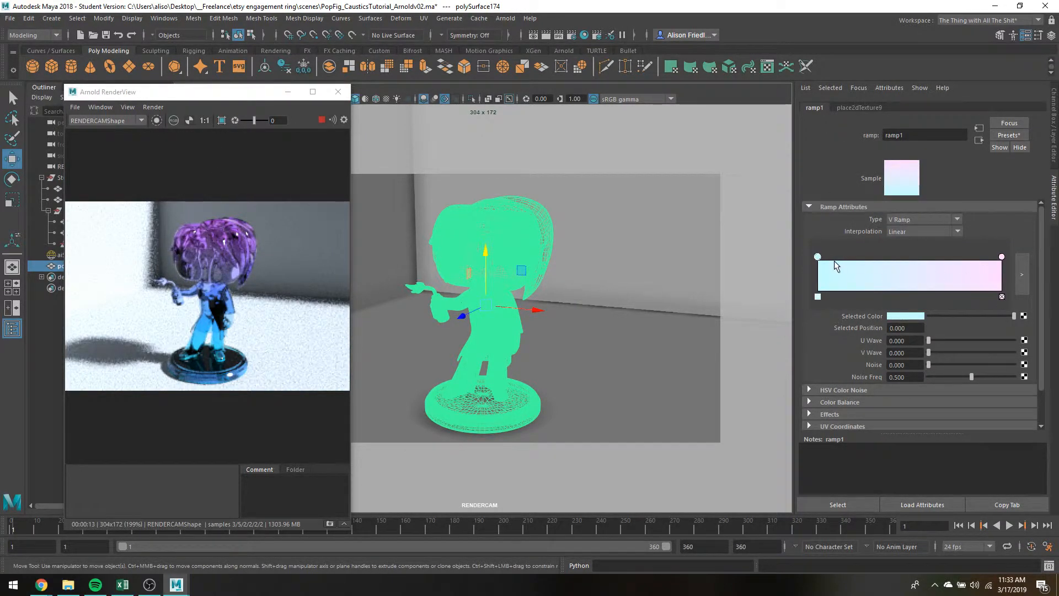
pyautogui.click(909, 281)
pyautogui.click(904, 316)
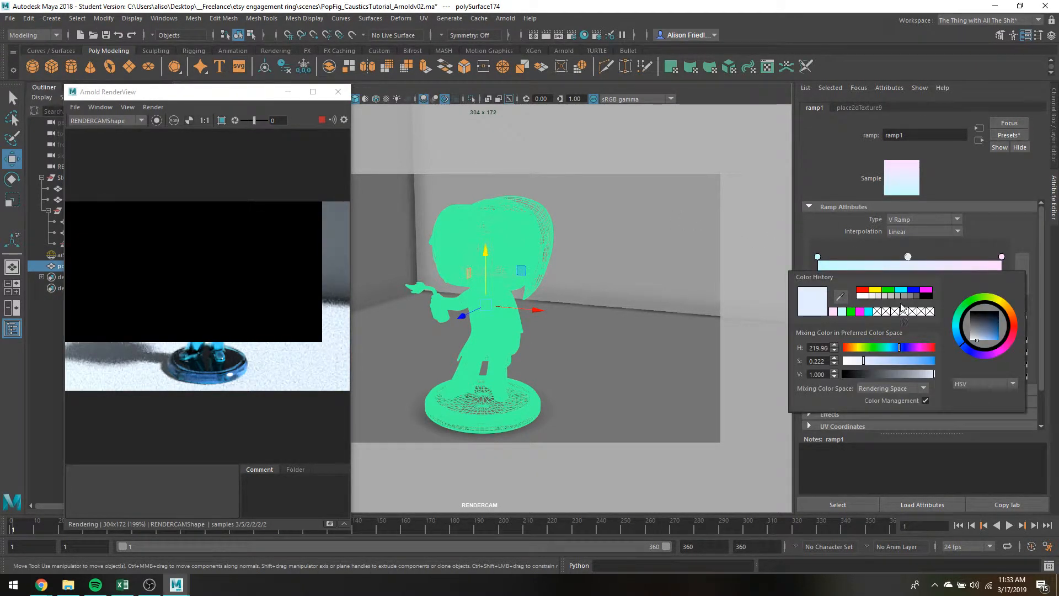
pyautogui.click(888, 289)
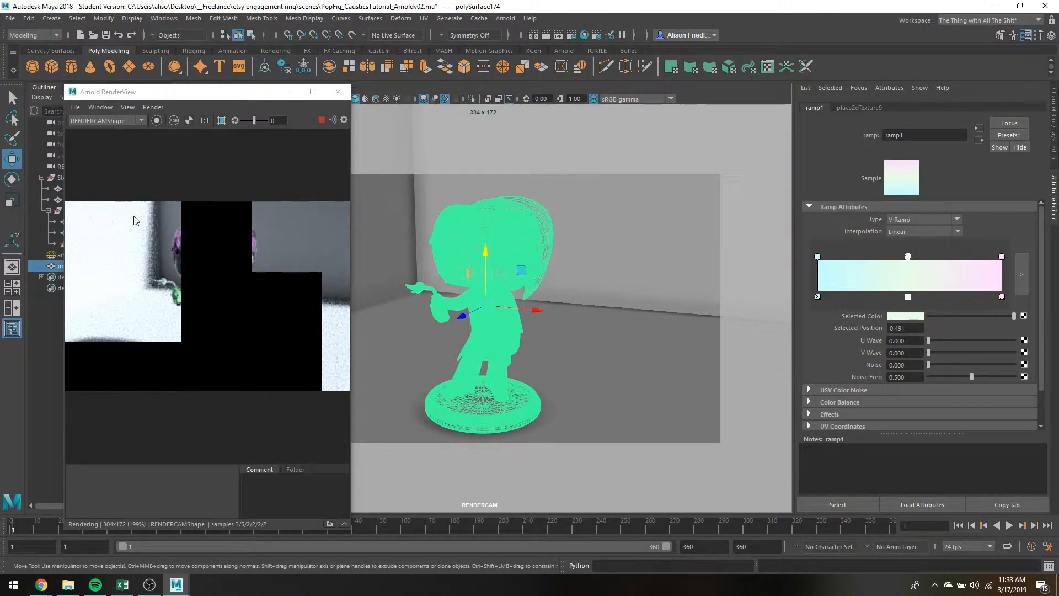
# Limit the render to a crop region around the figure and its shadow.
pyautogui.click(222, 122)
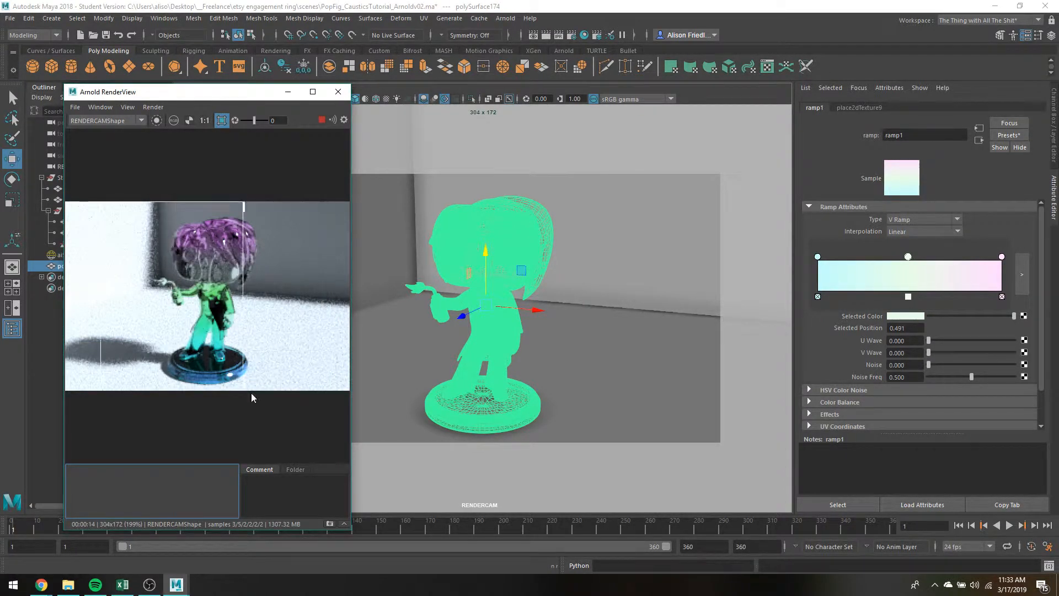
pyautogui.moveTo(251, 393); pyautogui.dragTo(267, 398)
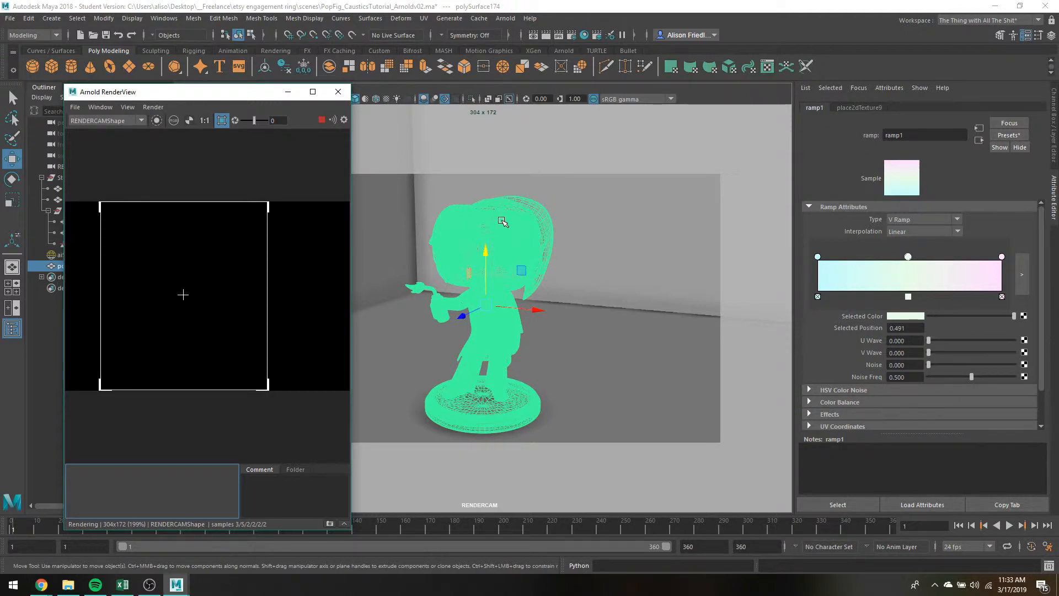
# Turn off Opaque in the Arnold attributes of the figure's mesh shape.
pyautogui.click(520, 250)
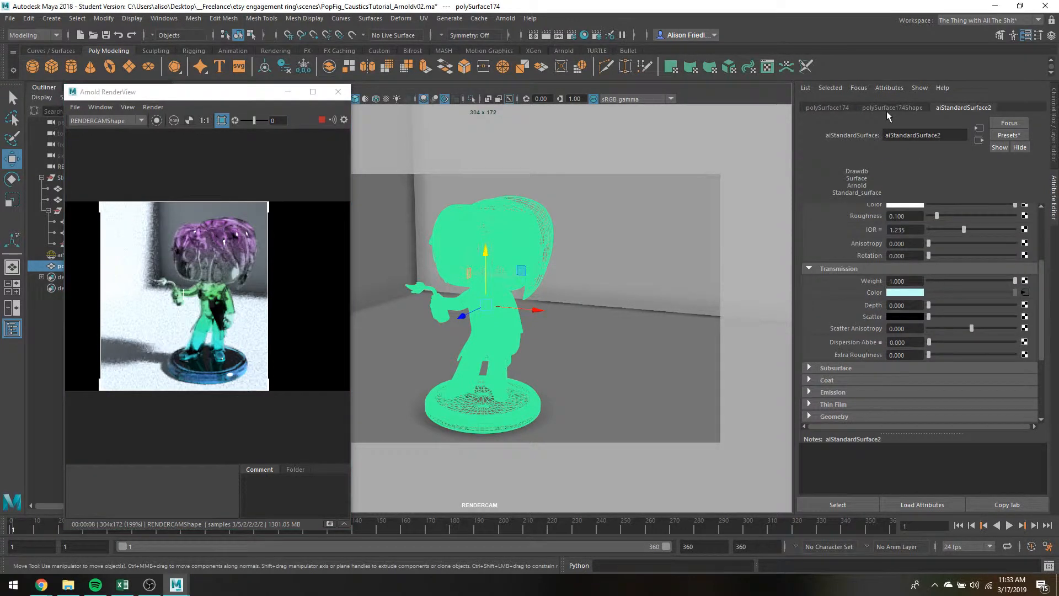
pyautogui.click(892, 107)
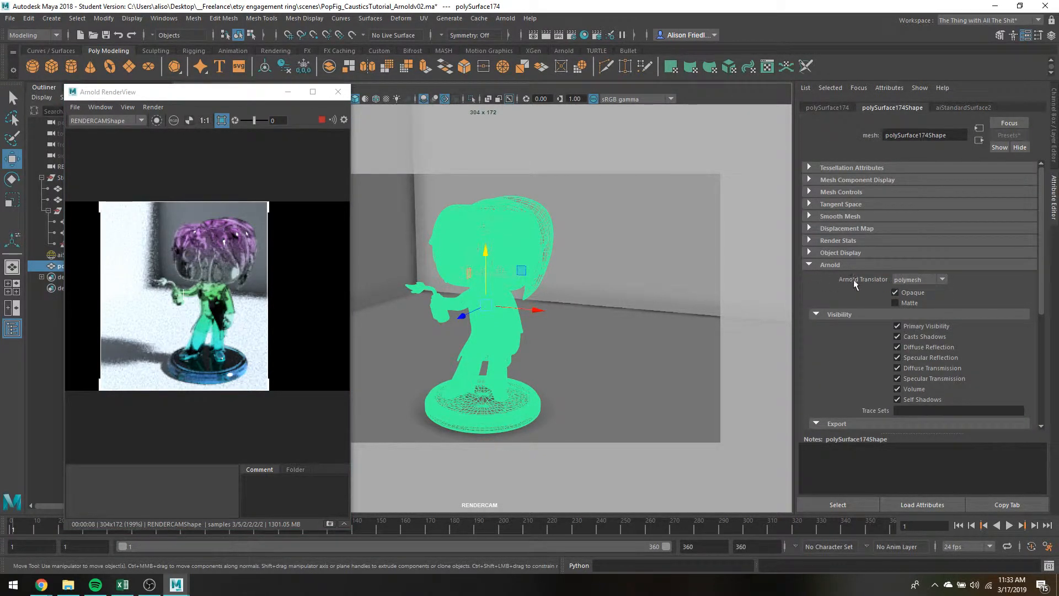
pyautogui.click(895, 292)
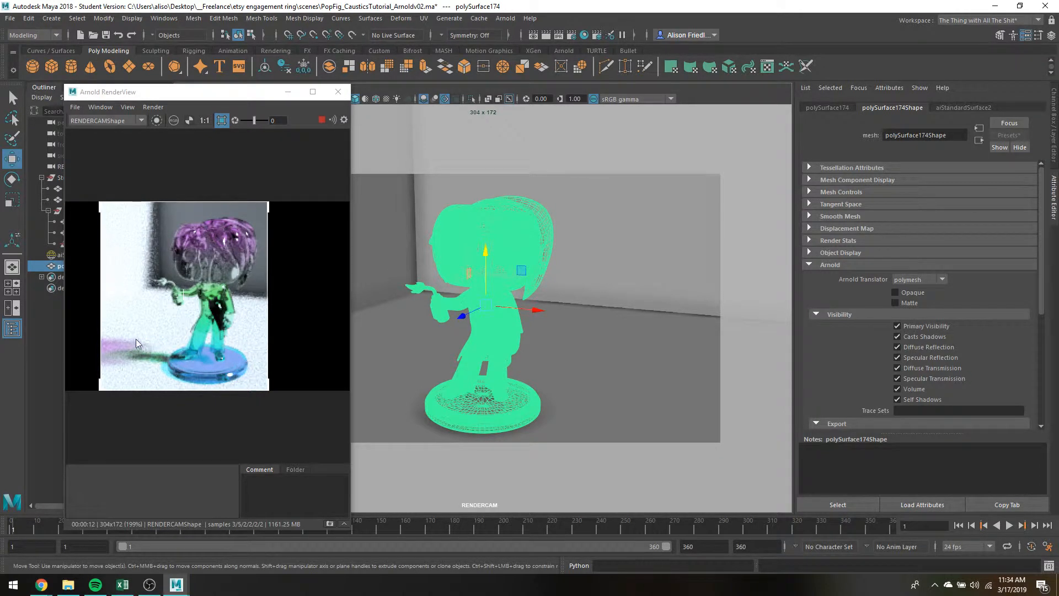
# Store a snapshot of the current render and return to the figure's standard surface material settings.
pyautogui.scroll(-3, 240, 357)
pyautogui.scroll(1, 236, 349)
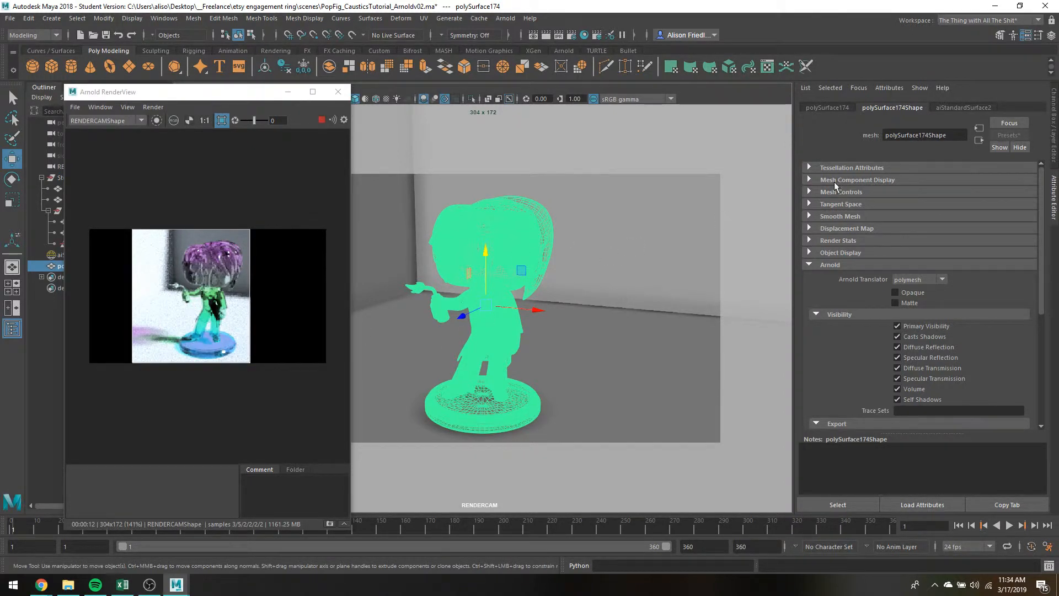
pyautogui.click(959, 108)
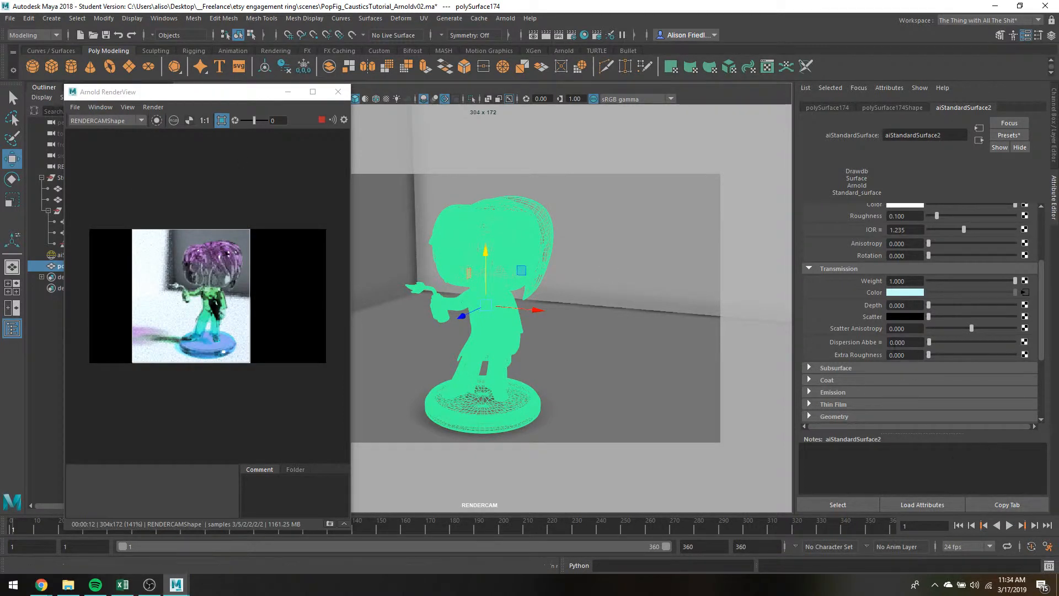
pyautogui.click(330, 523)
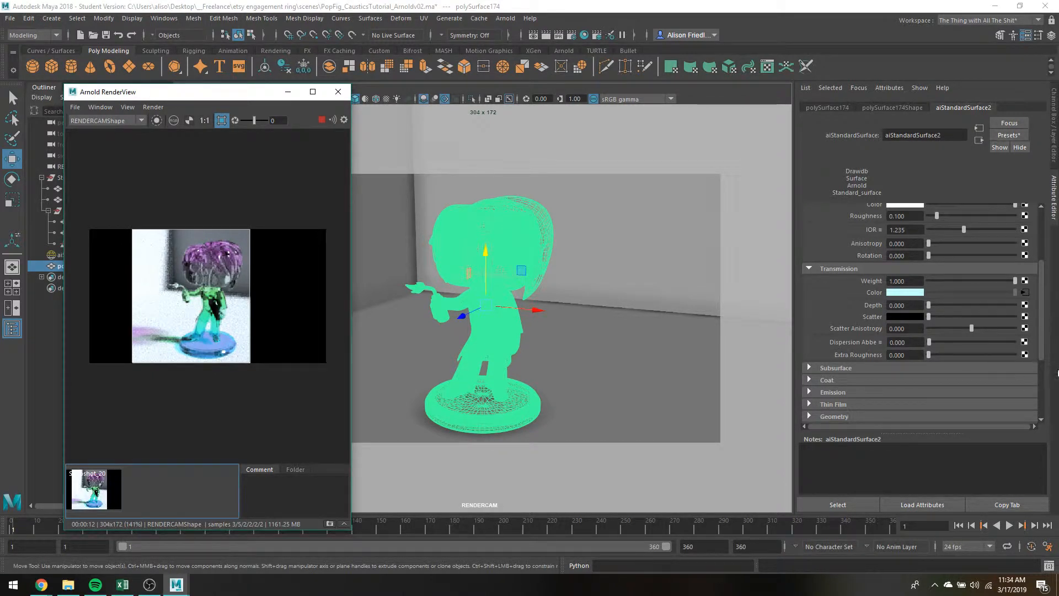
# Enable Caustics, Exit To Background and Internal Reflections in the figure material's advanced settings.
pyautogui.scroll(-2, 980, 323)
pyautogui.scroll(-5, 911, 294)
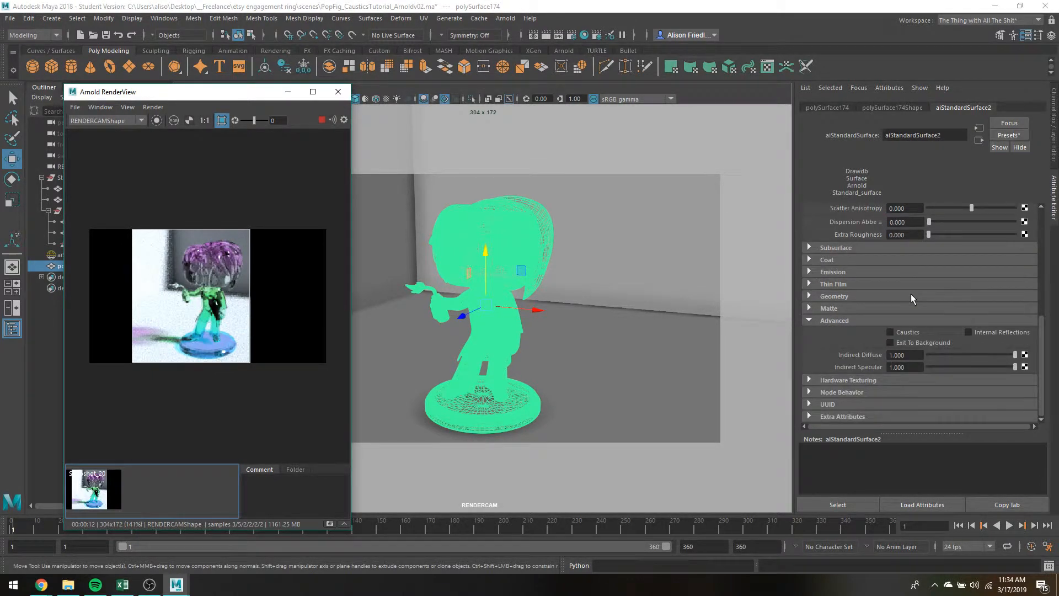
pyautogui.click(909, 331)
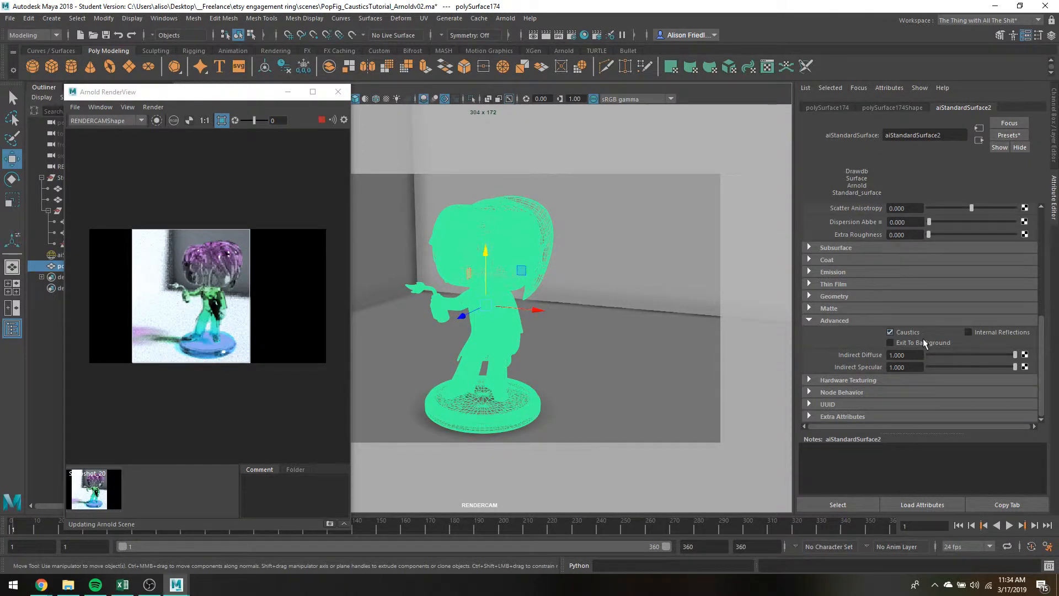
pyautogui.click(915, 343)
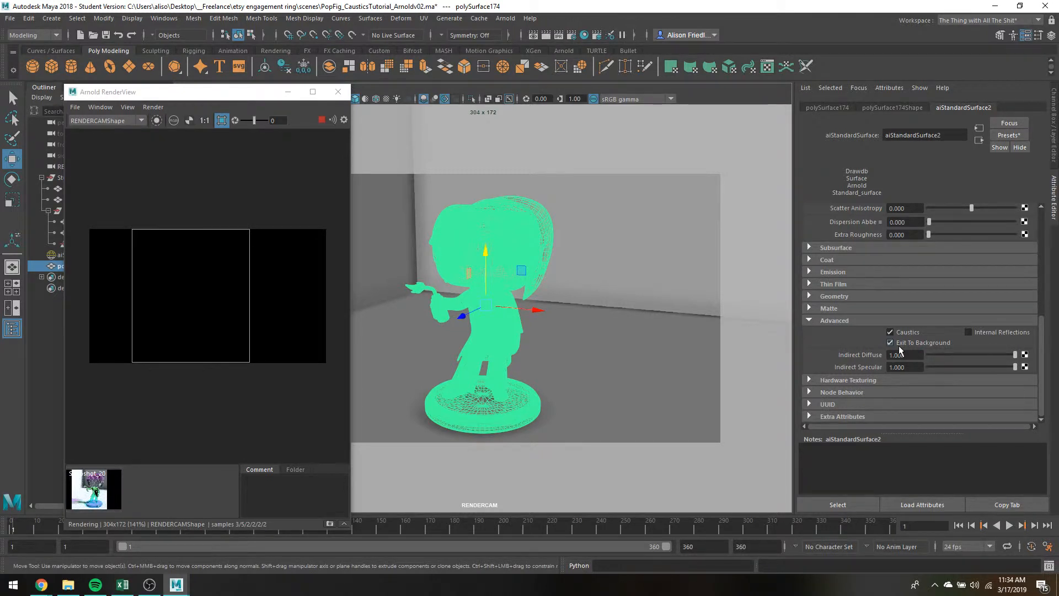
pyautogui.click(968, 332)
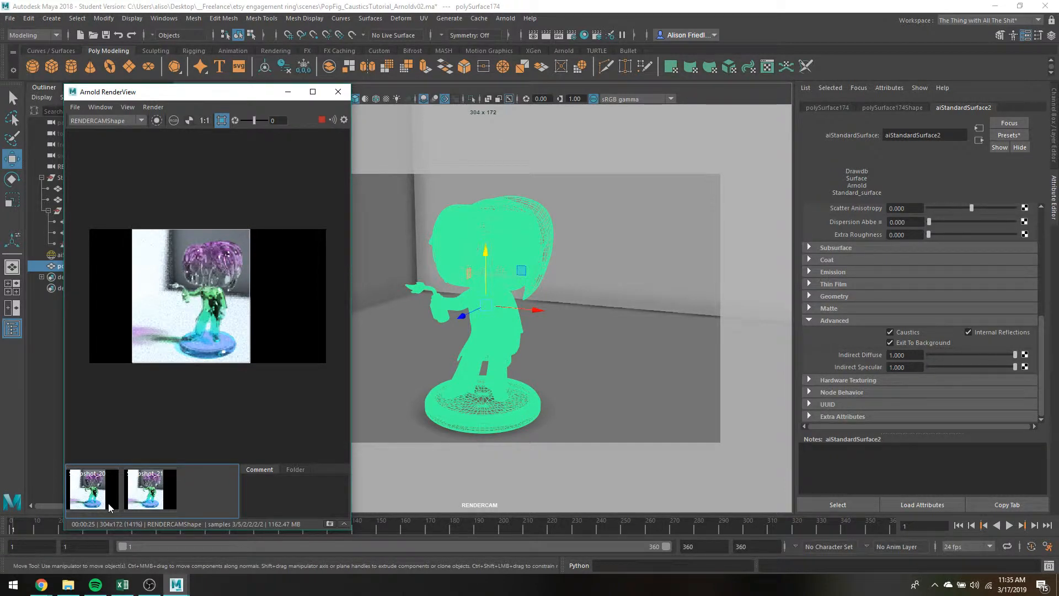
# Compare the two stored render snapshots, examining how the advanced material options affect the figure's hair, body and base.
pyautogui.click(144, 489)
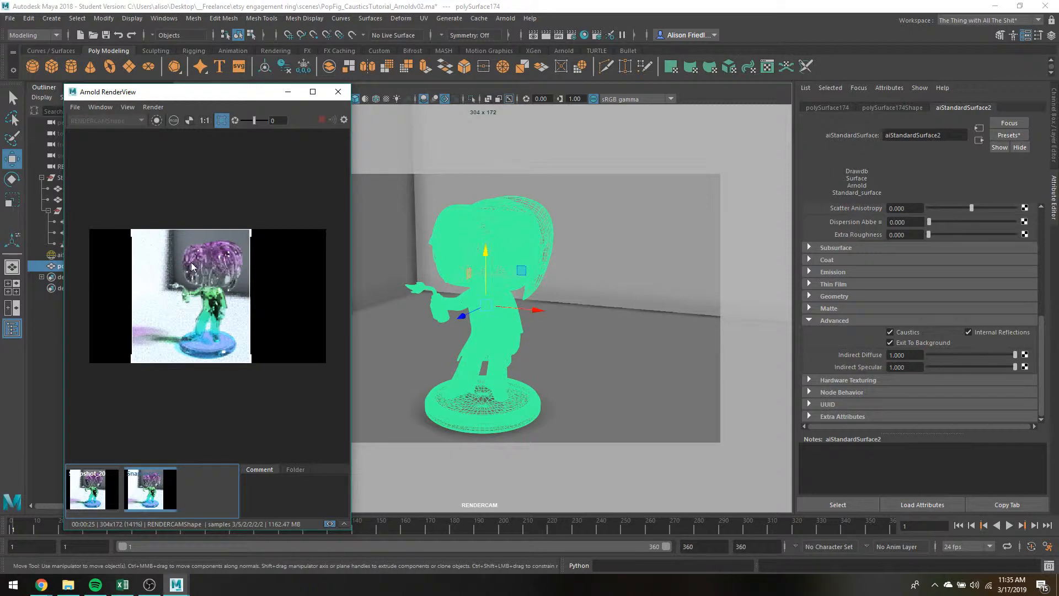
pyautogui.click(93, 492)
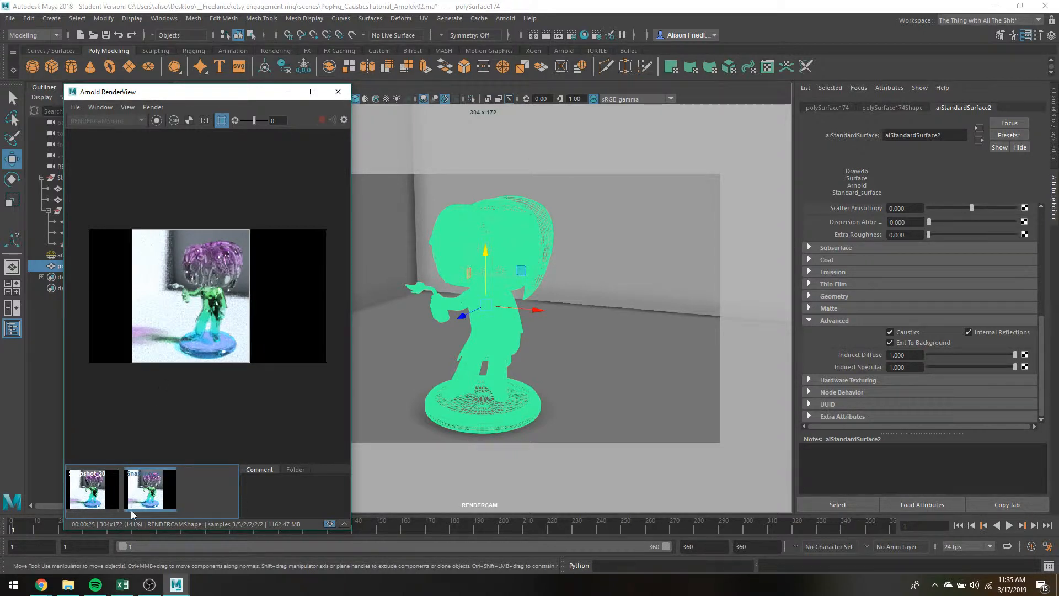
pyautogui.click(157, 494)
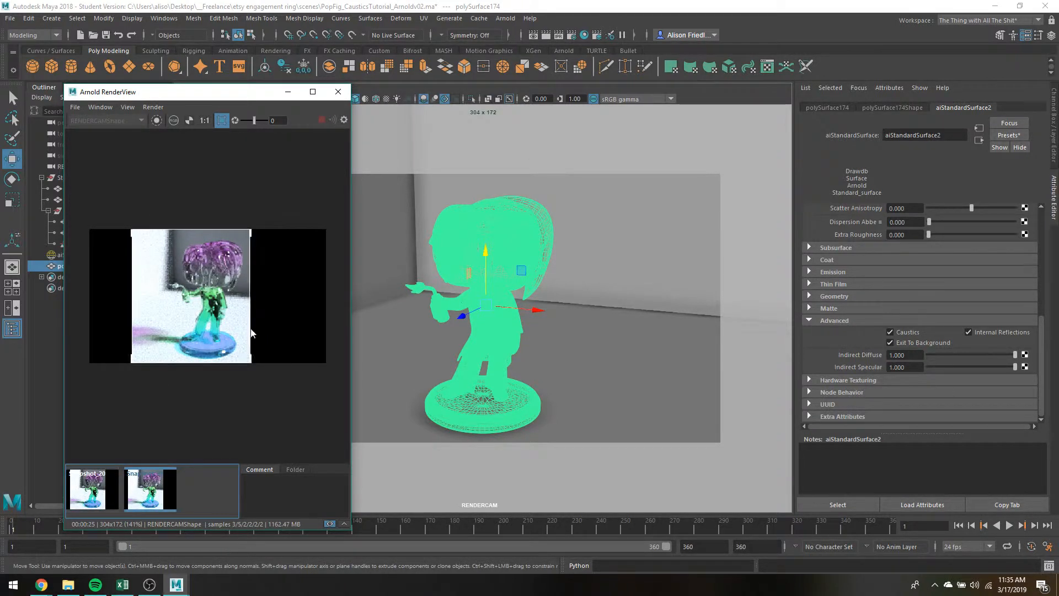
pyautogui.scroll(2, 222, 336)
pyautogui.scroll(-3, 221, 337)
pyautogui.scroll(2, 221, 335)
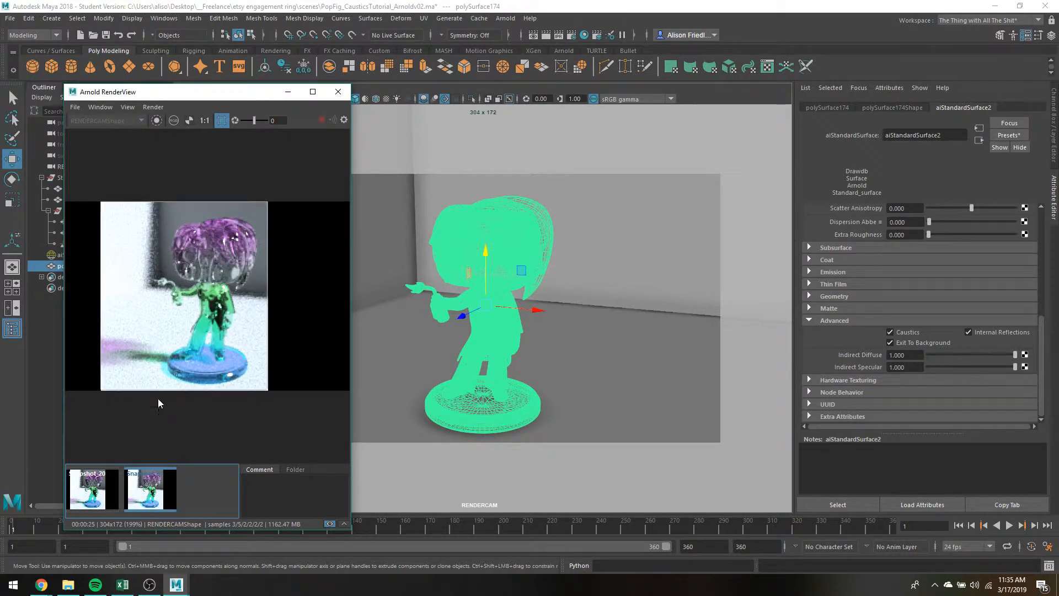
pyautogui.click(96, 485)
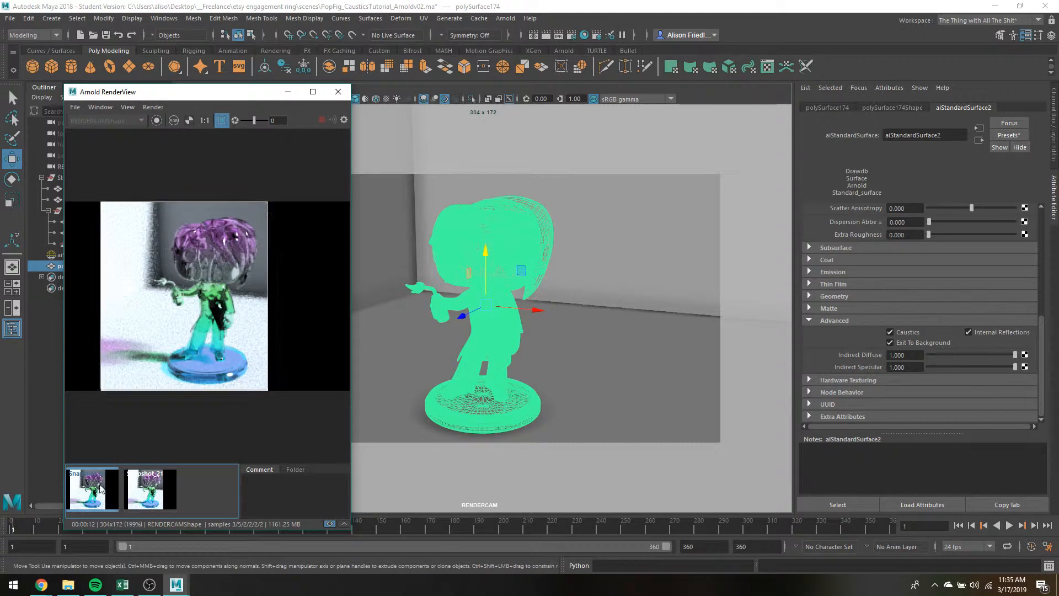
pyautogui.click(159, 472)
pyautogui.click(104, 487)
pyautogui.click(153, 488)
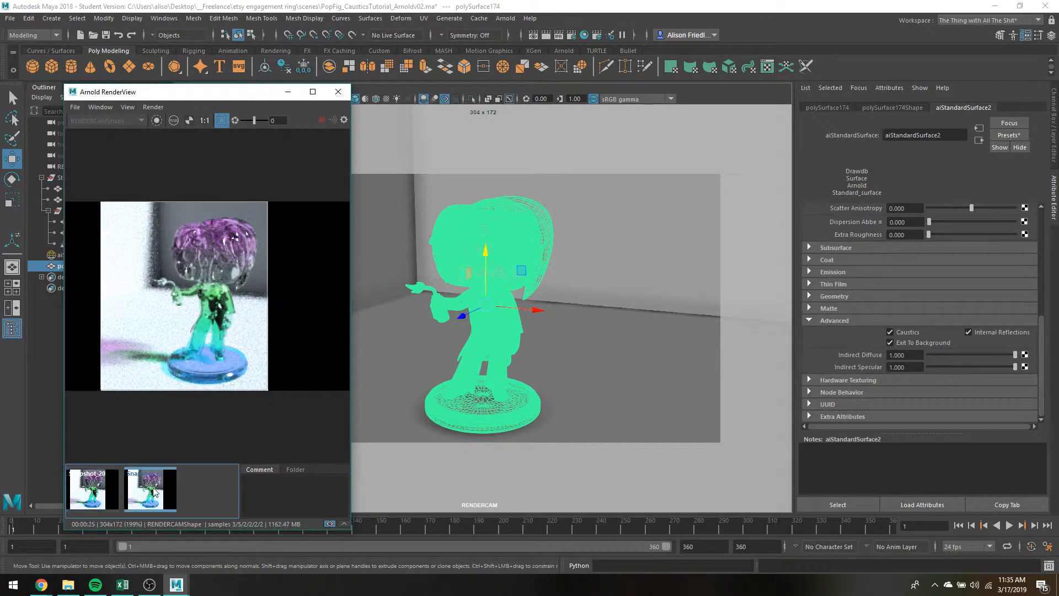
pyautogui.click(84, 492)
pyautogui.click(149, 486)
pyautogui.click(102, 486)
pyautogui.click(159, 478)
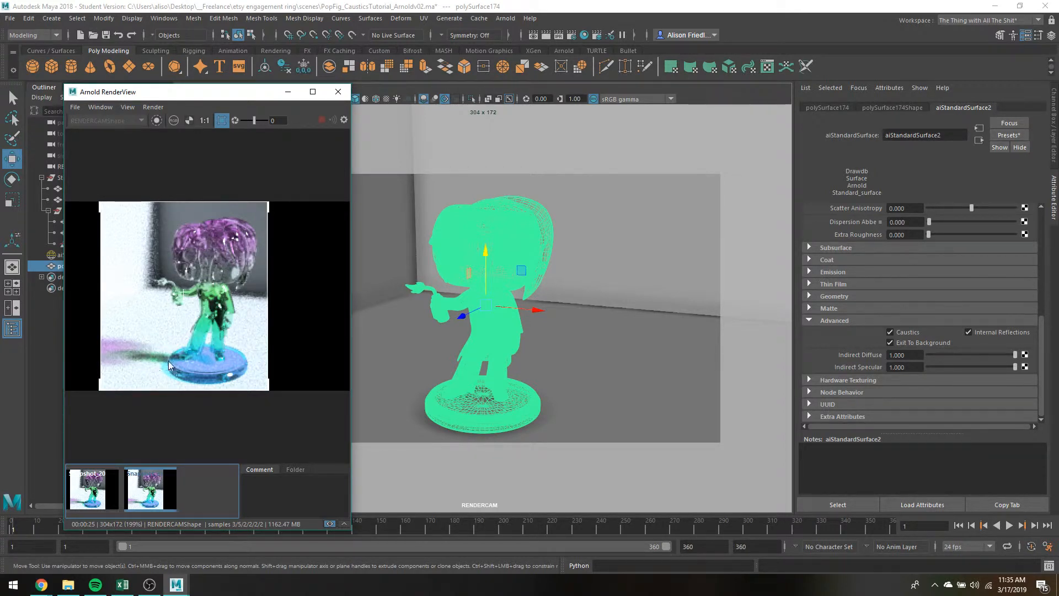
pyautogui.click(102, 484)
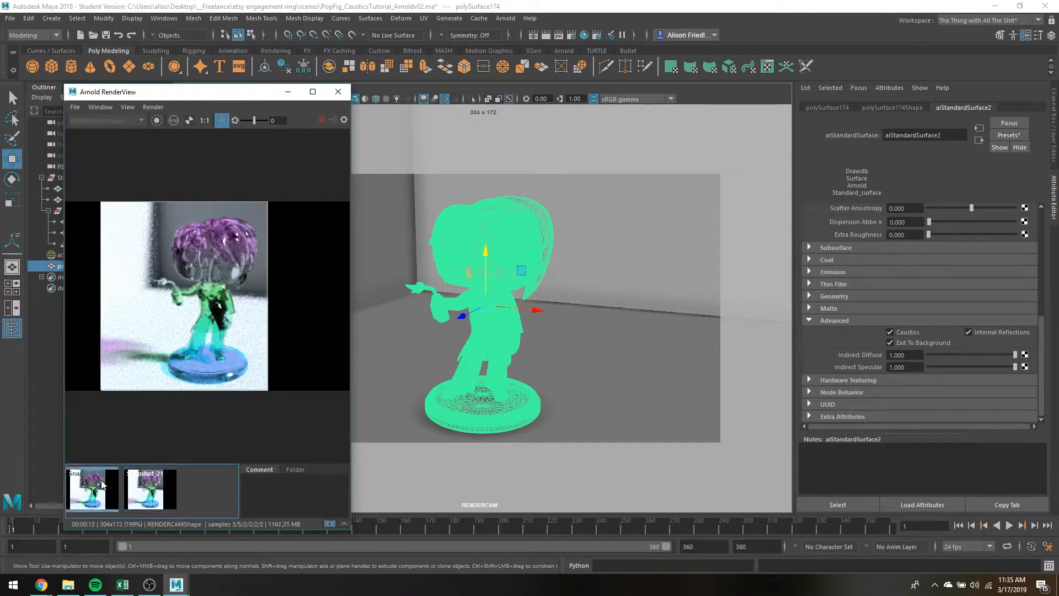
pyautogui.click(134, 490)
pyautogui.click(105, 491)
pyautogui.click(133, 492)
pyautogui.click(88, 495)
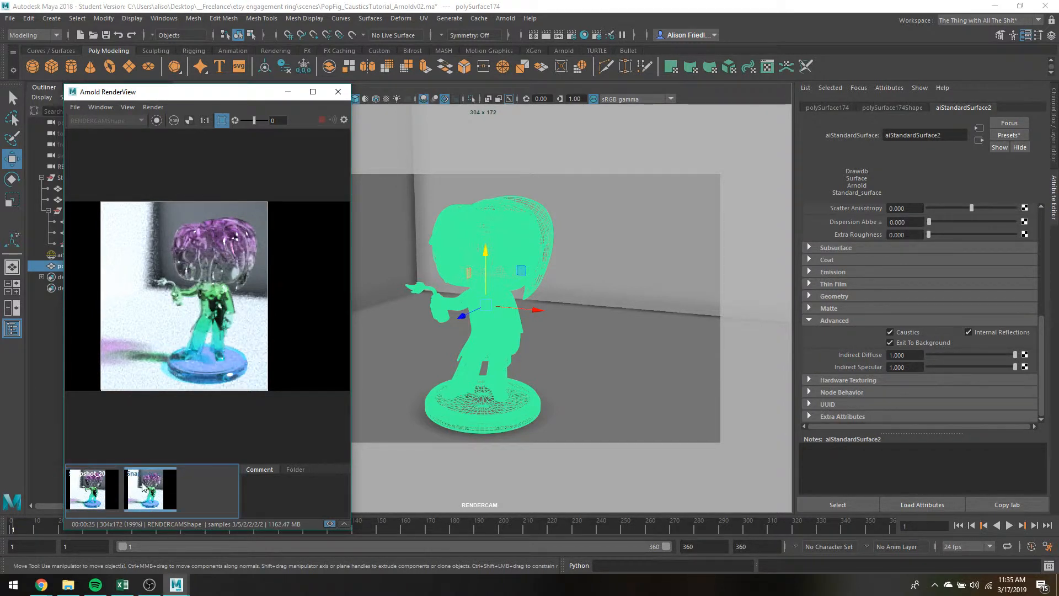
pyautogui.click(142, 484)
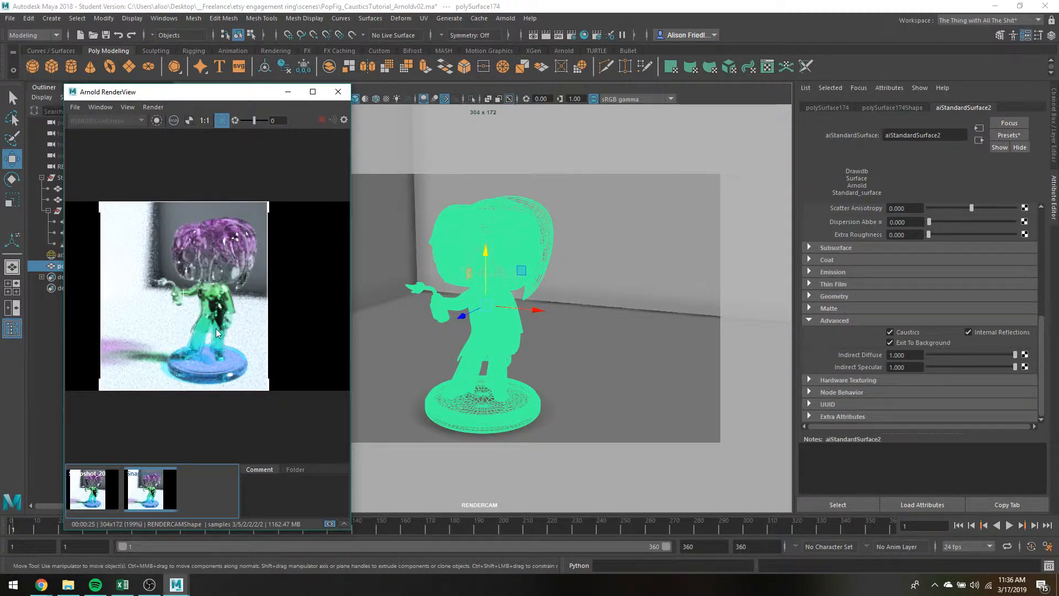
pyautogui.click(103, 485)
pyautogui.click(133, 478)
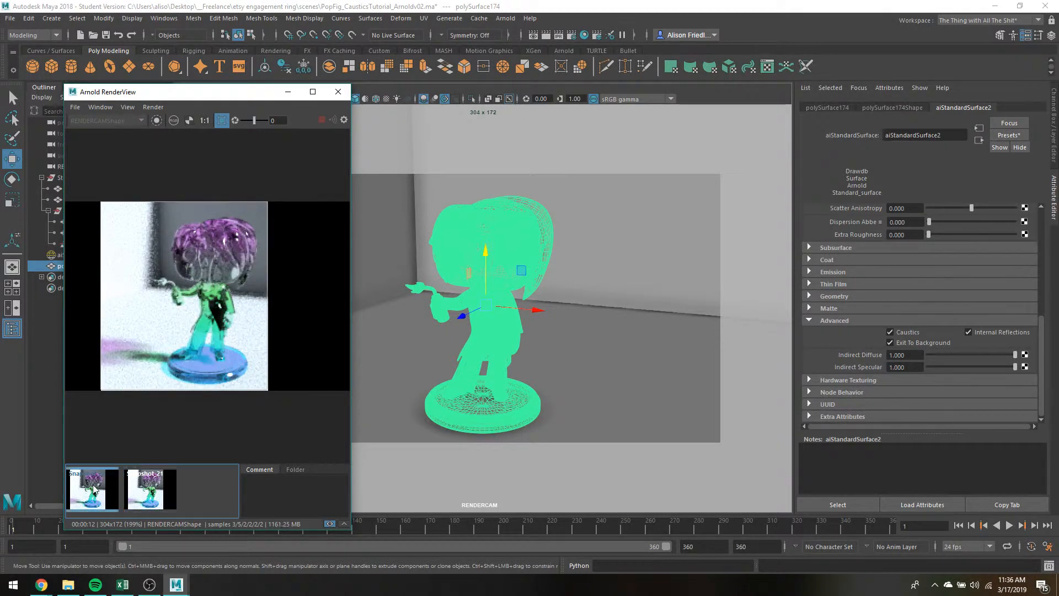
pyautogui.click(94, 486)
pyautogui.click(128, 480)
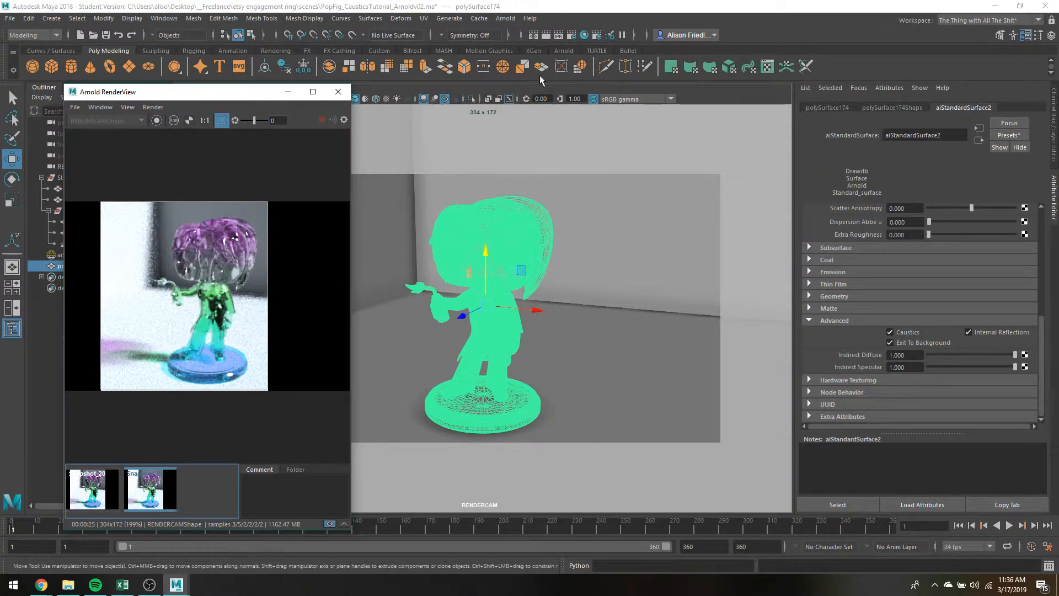
# Set the Arnold ray depth's Transparency Depth to 0 in the render settings and return to the live render.
pyautogui.click(572, 36)
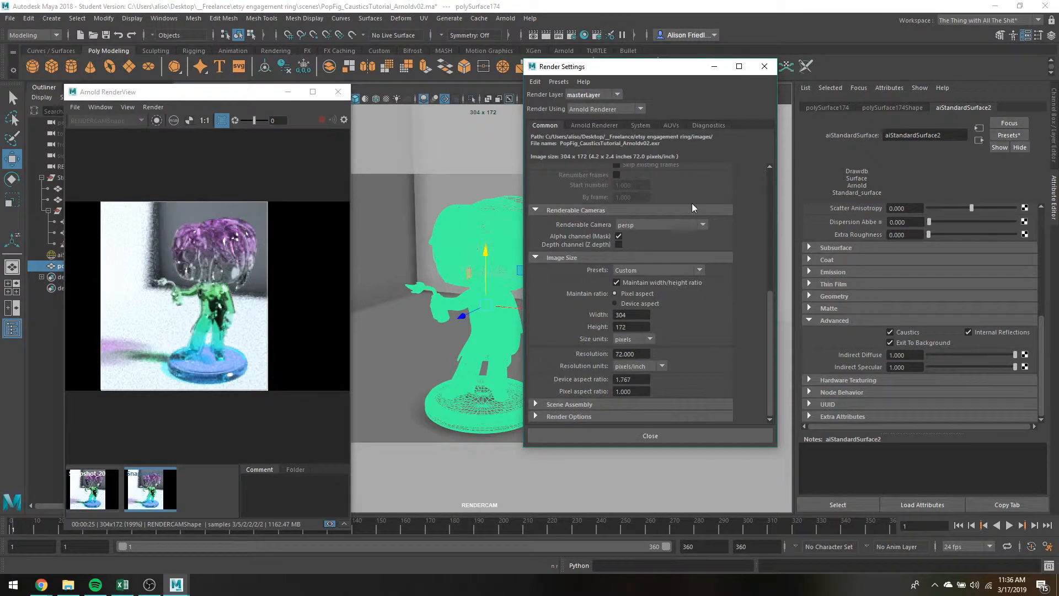
pyautogui.click(605, 125)
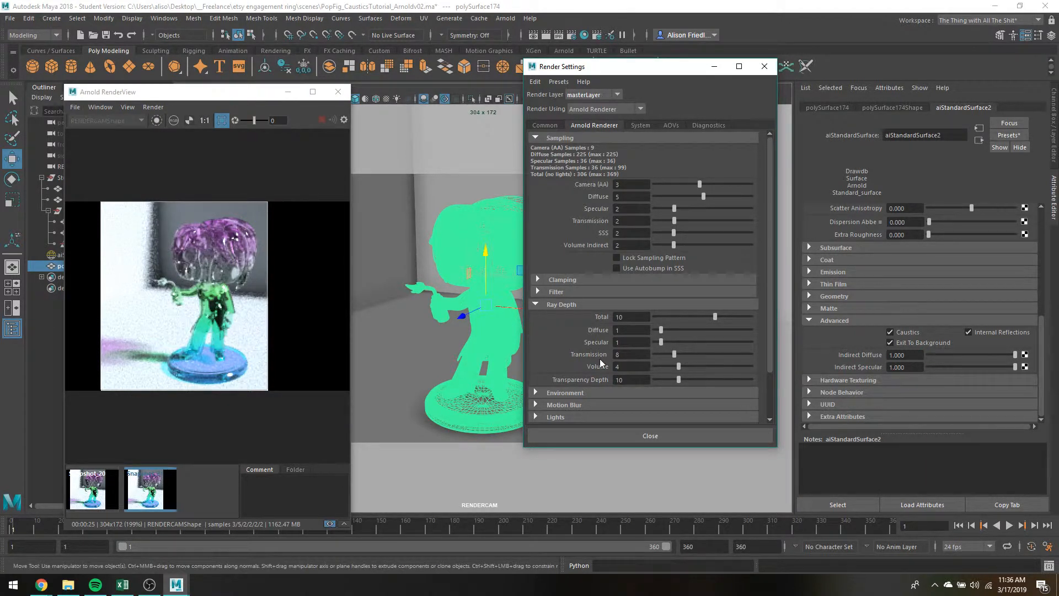
pyautogui.scroll(-2, 593, 309)
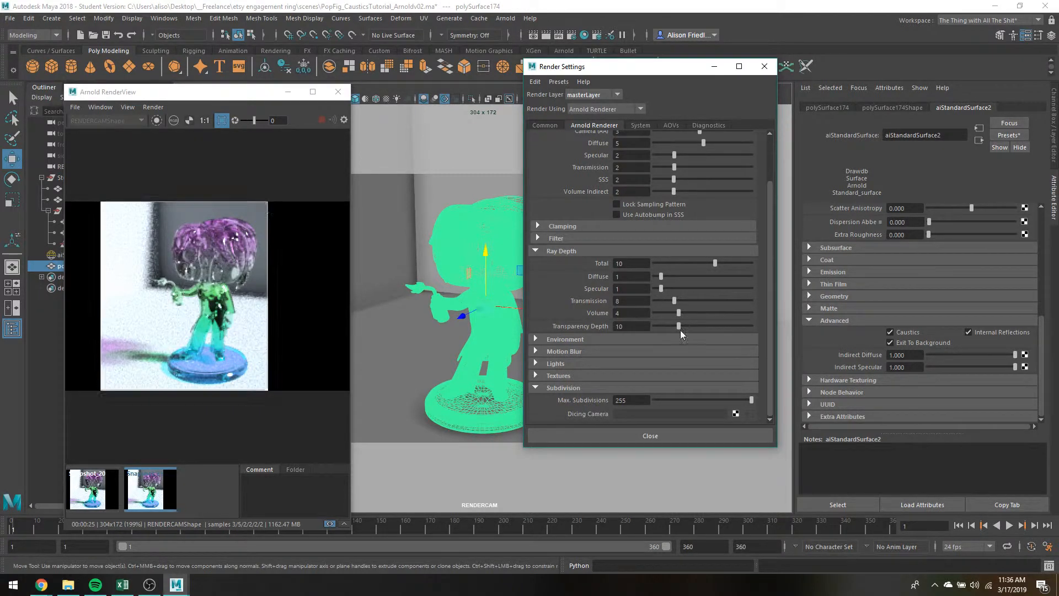
pyautogui.moveTo(676, 325); pyautogui.dragTo(642, 332)
pyautogui.click(151, 487)
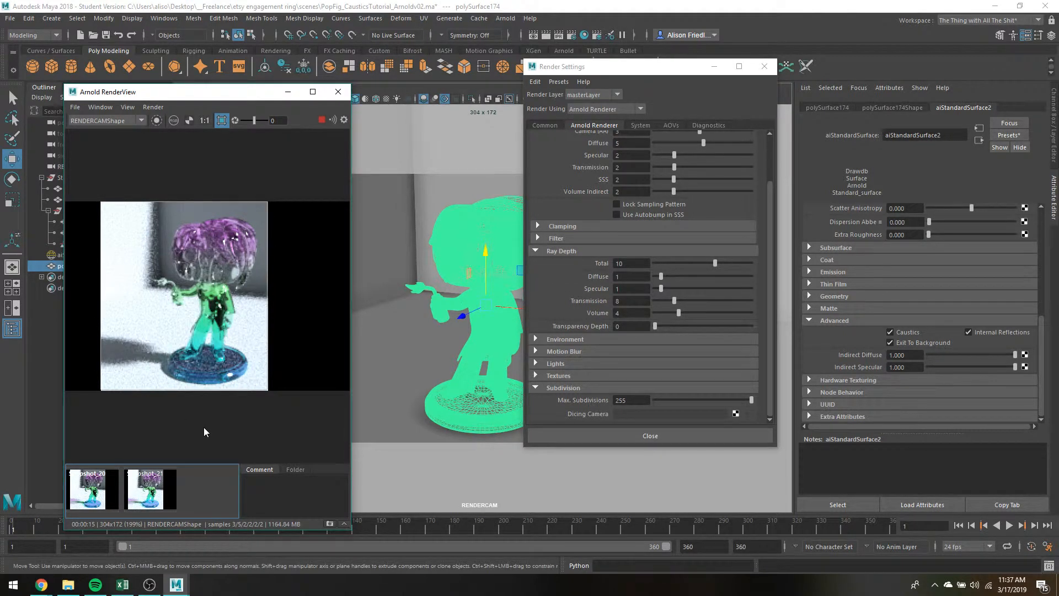
# Store a snapshot of the zero Transparency Depth render and compare it with the preceding snapshot.
pyautogui.click(330, 524)
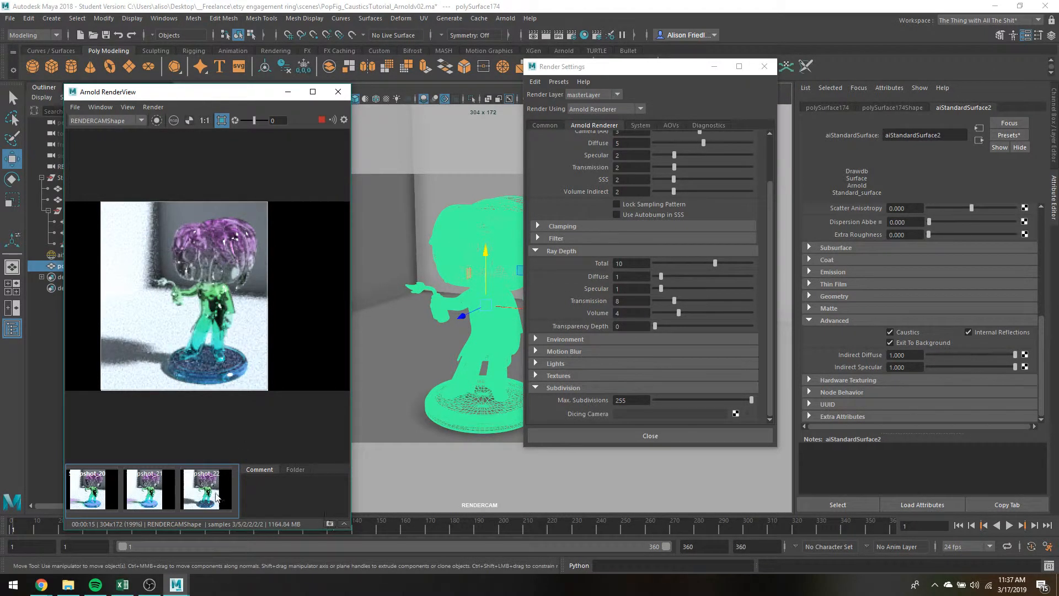
pyautogui.click(172, 486)
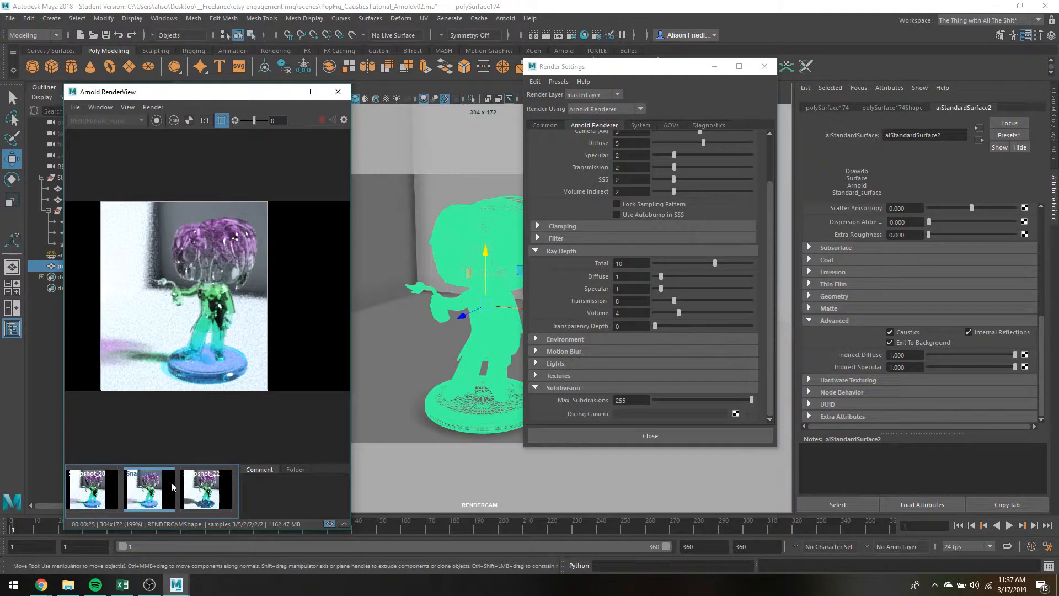
pyautogui.click(206, 499)
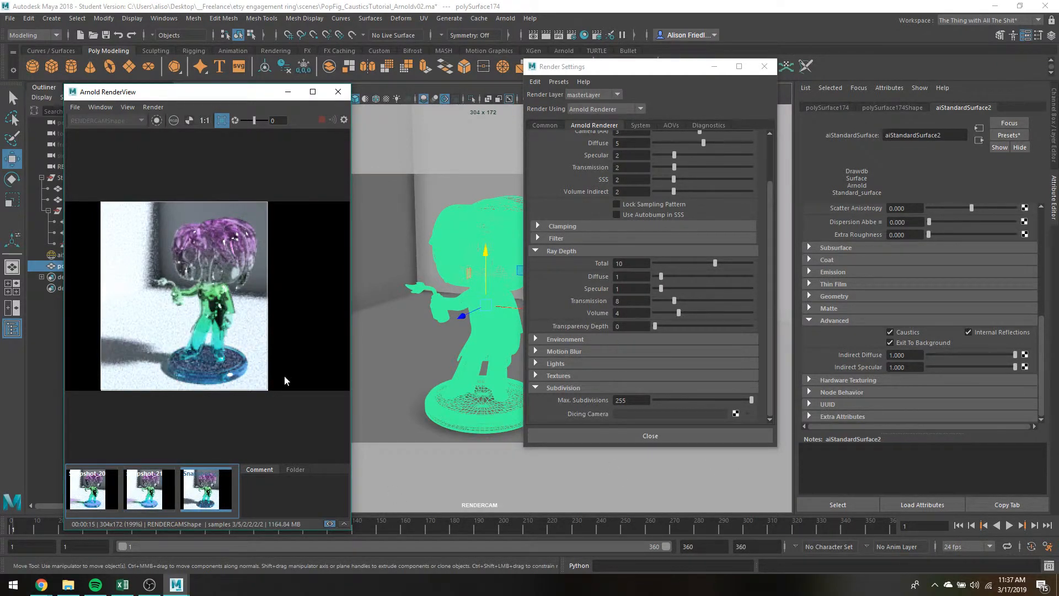
pyautogui.click(165, 482)
pyautogui.click(197, 495)
# Set the ray depth's Transparency Depth to 45, then store a snapshot of the new render and display it.
pyautogui.click(635, 325)
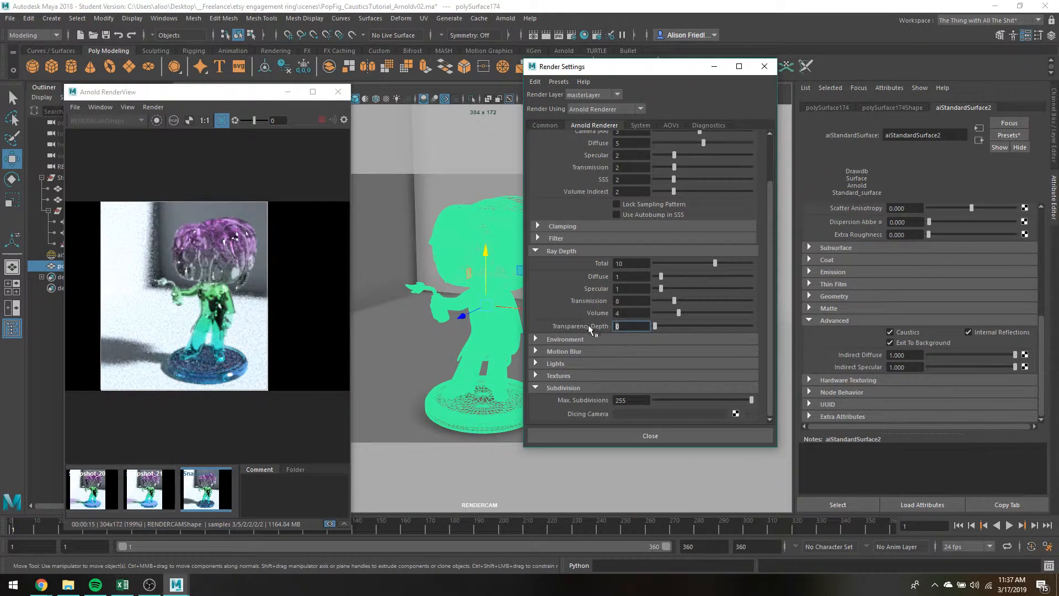
pyautogui.write('45')
pyautogui.press('Return')
pyautogui.click(329, 524)
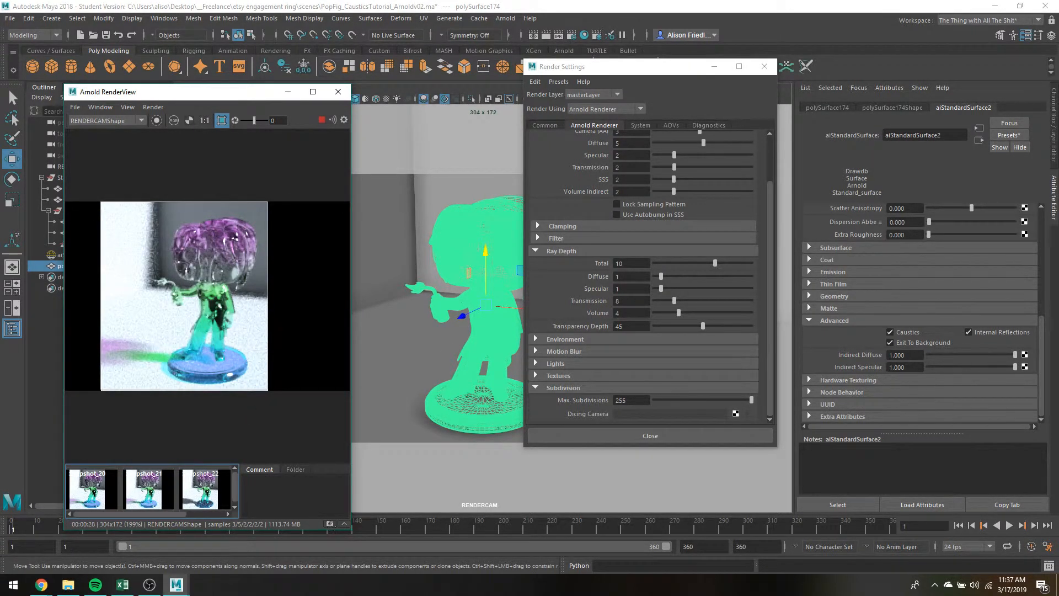
pyautogui.click(237, 506)
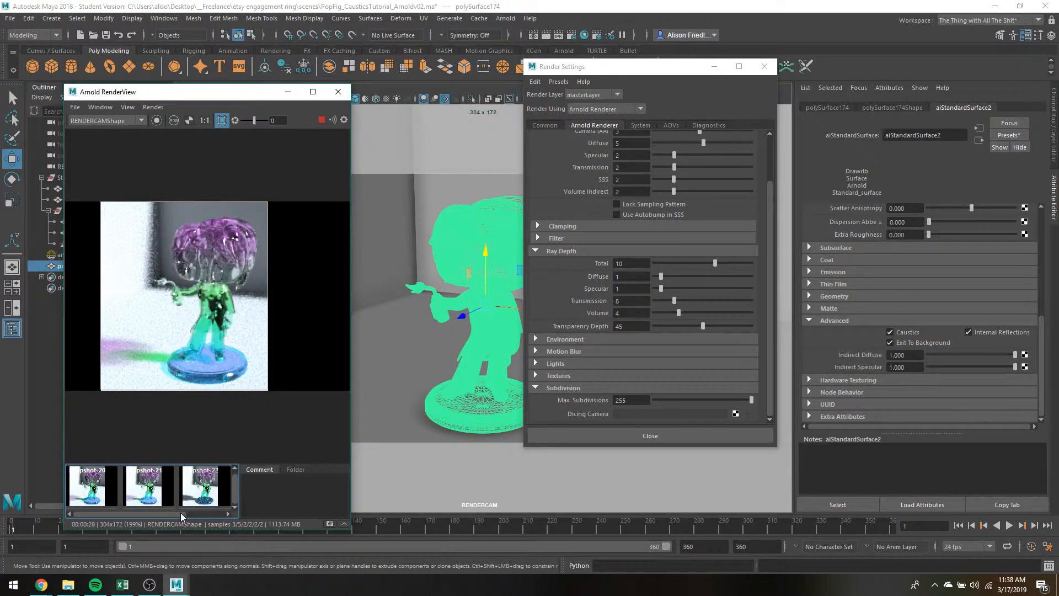
pyautogui.moveTo(181, 514); pyautogui.dragTo(230, 521)
pyautogui.click(209, 502)
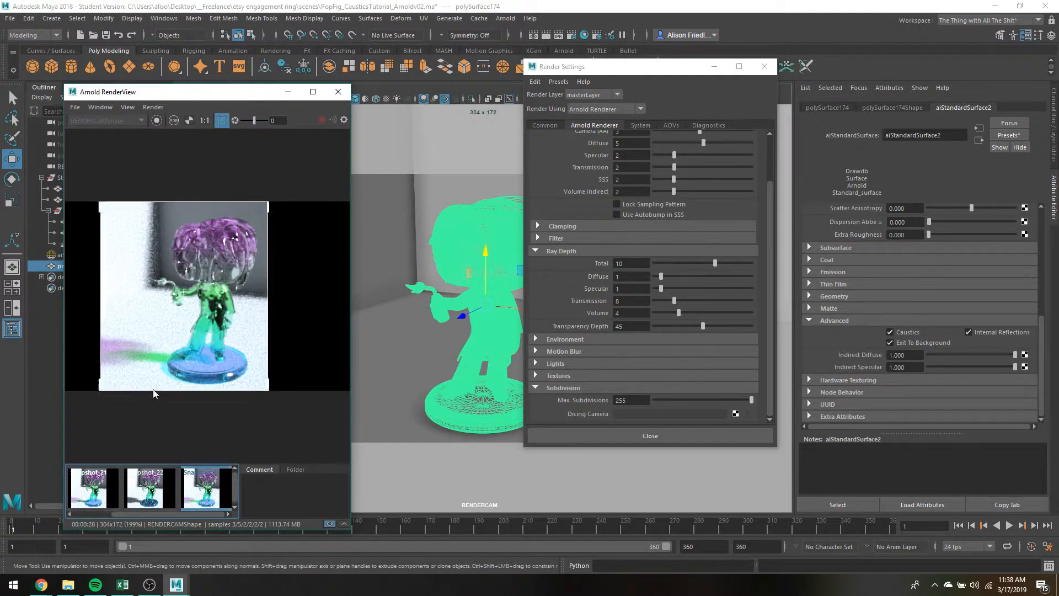
# Compare the newest snapshot with the two earlier ones, examining how Transparency Depth affects the coloured shadow, the base and the figure.
pyautogui.click(104, 486)
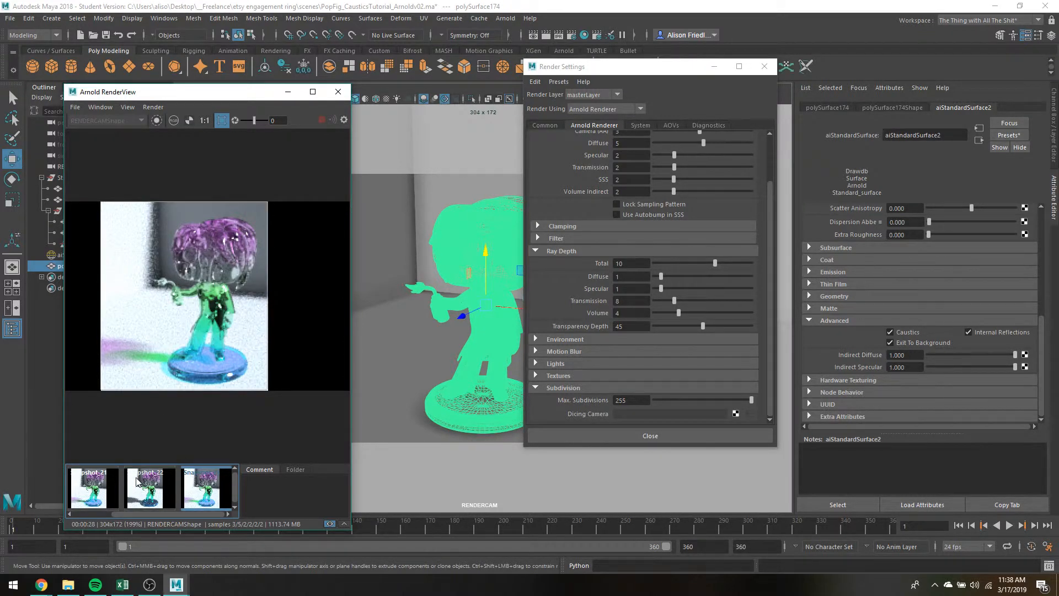
pyautogui.click(157, 497)
pyautogui.click(195, 486)
pyautogui.click(100, 487)
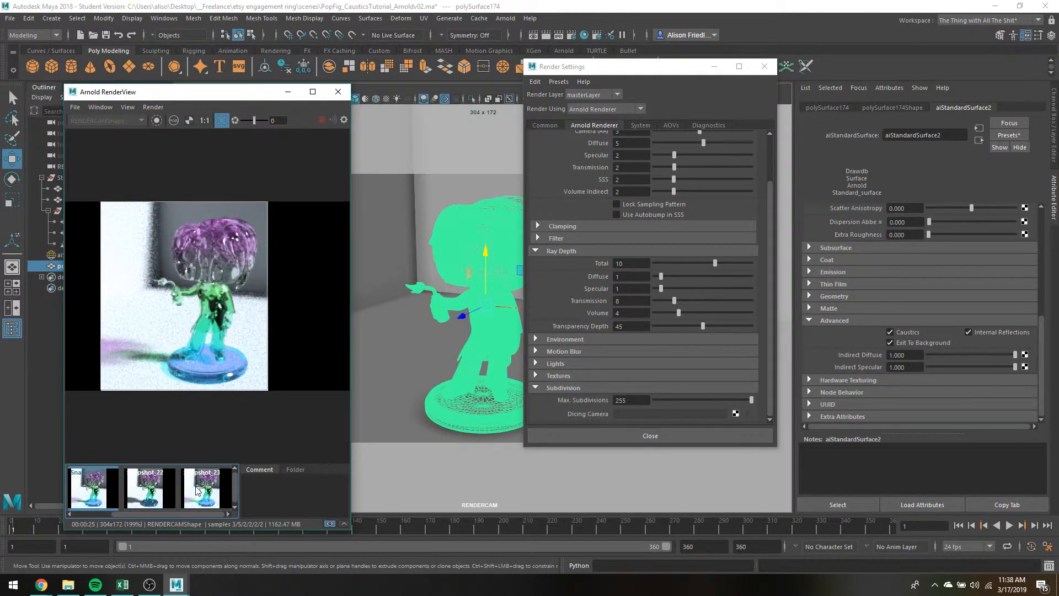
pyautogui.click(195, 485)
pyautogui.click(100, 486)
pyautogui.click(194, 484)
pyautogui.click(196, 484)
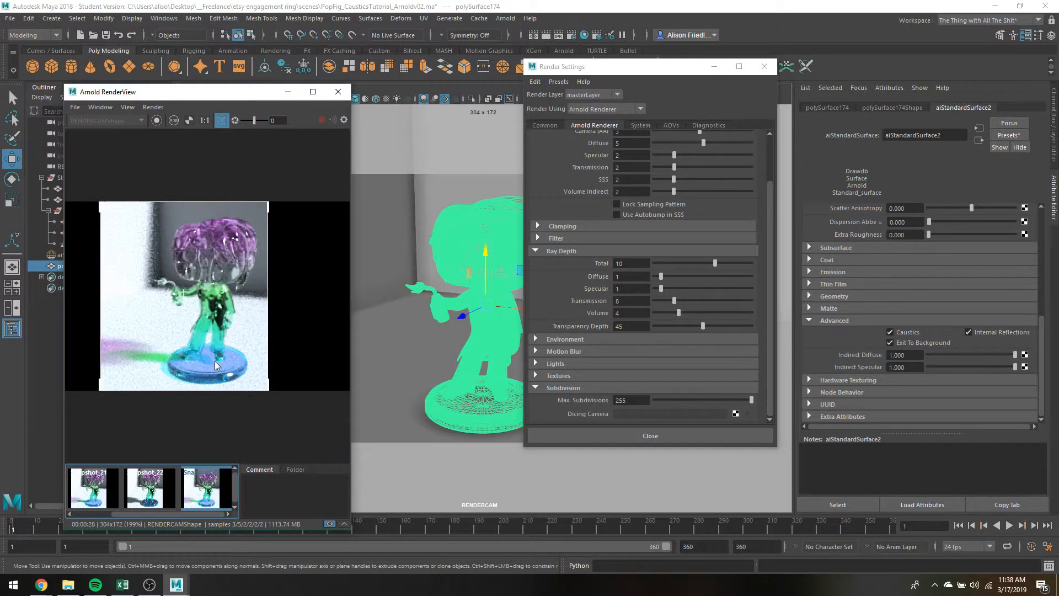
pyautogui.click(104, 490)
pyautogui.click(196, 484)
pyautogui.click(93, 482)
pyautogui.click(198, 485)
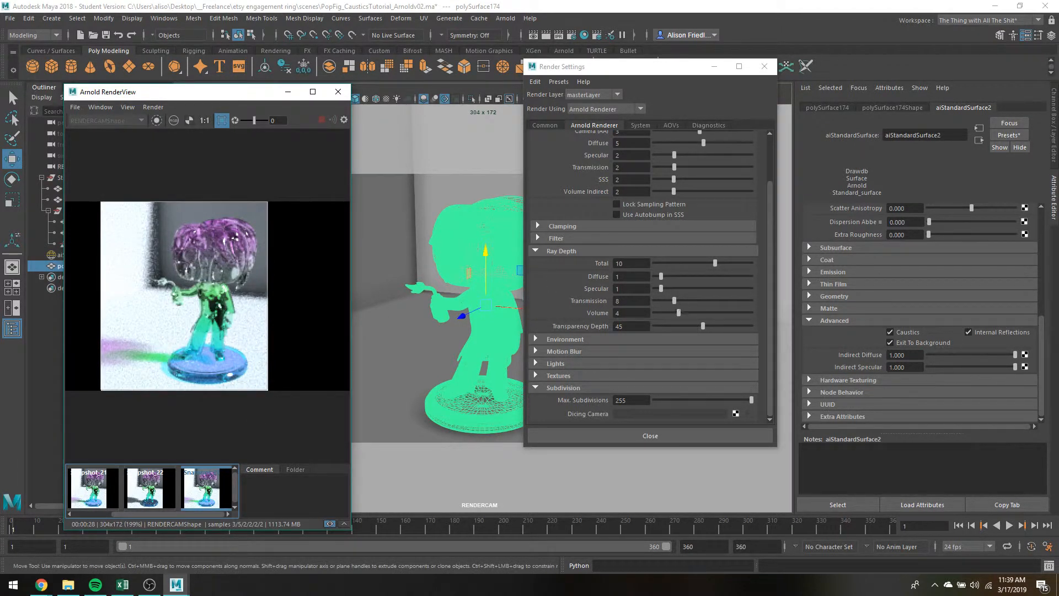
# Set the ray depth's Volume to 12, store a snapshot of the resulting render and compare it with the previous one.
pyautogui.moveTo(642, 311); pyautogui.dragTo(545, 309)
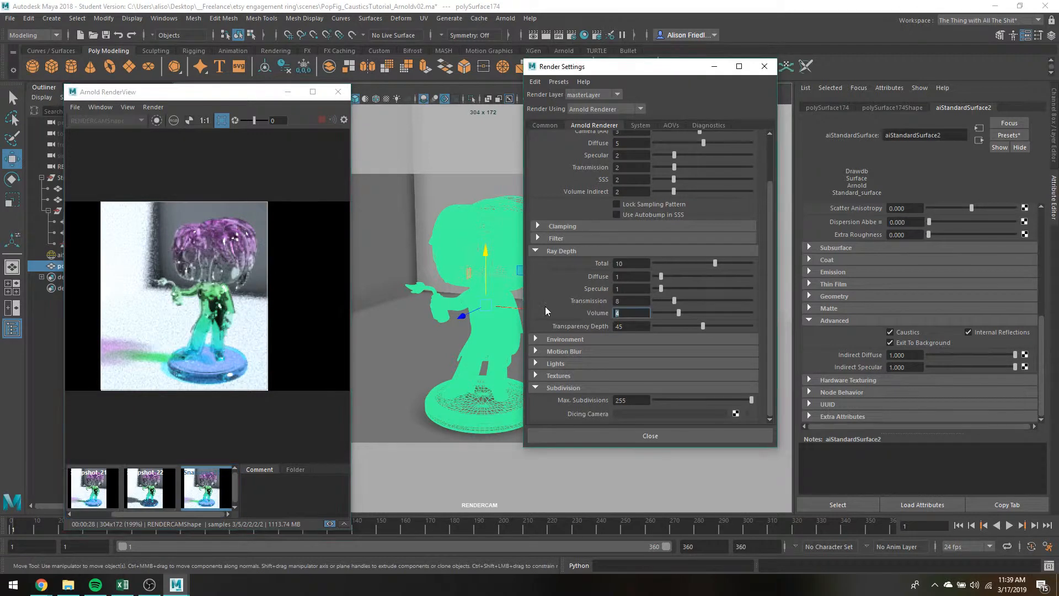
pyautogui.write('12')
pyautogui.press('Return')
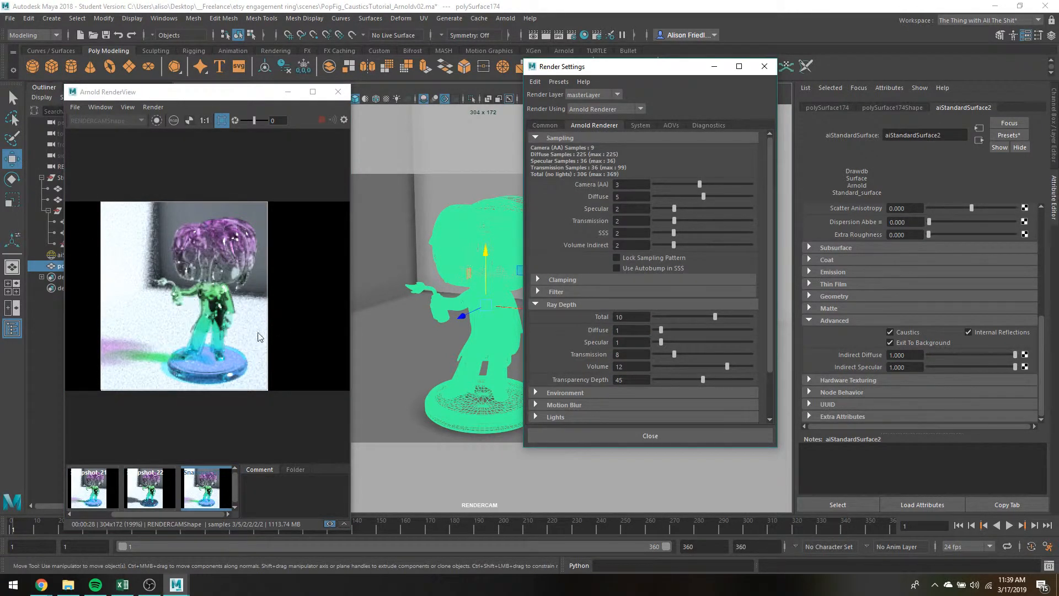
pyautogui.click(329, 525)
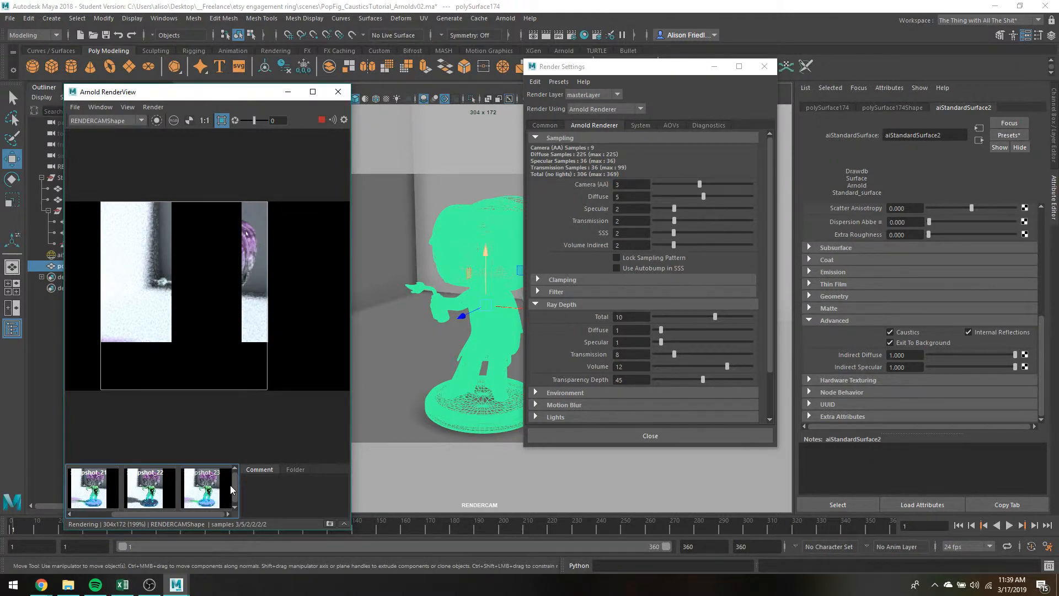
pyautogui.click(325, 523)
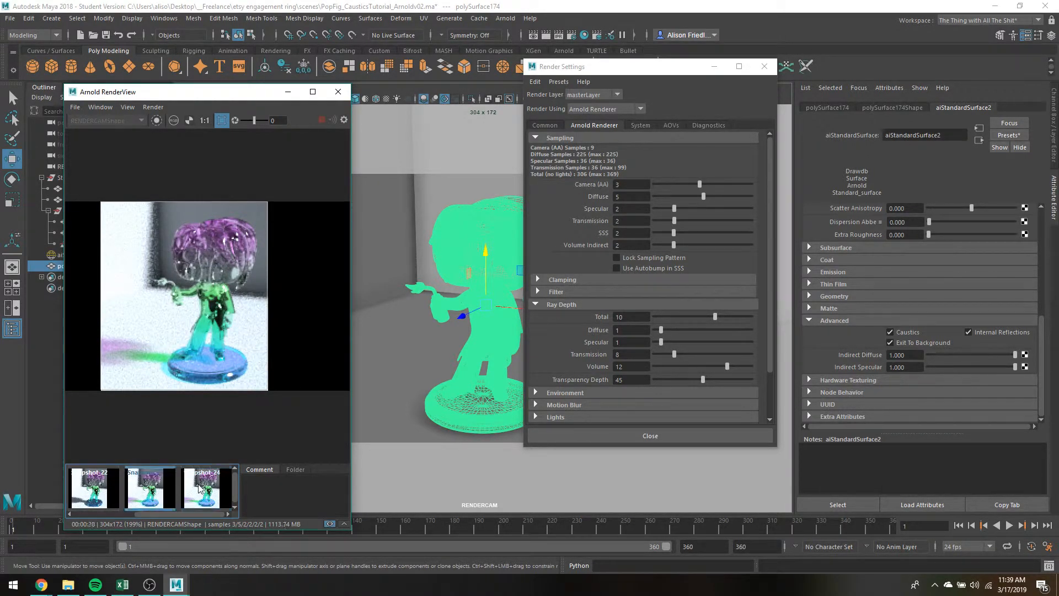
pyautogui.click(199, 489)
# Set the ray depth's Volume to 2 and Transmission to 50, and return to the live render.
pyautogui.moveTo(629, 367); pyautogui.dragTo(601, 366)
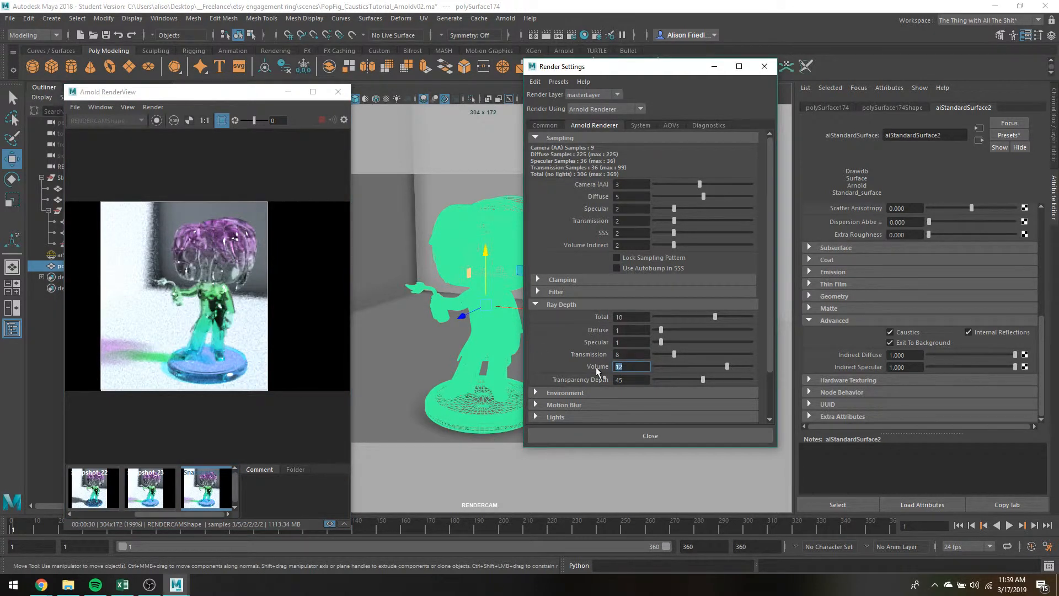
pyautogui.write('2')
pyautogui.press('Return')
pyautogui.click(634, 355)
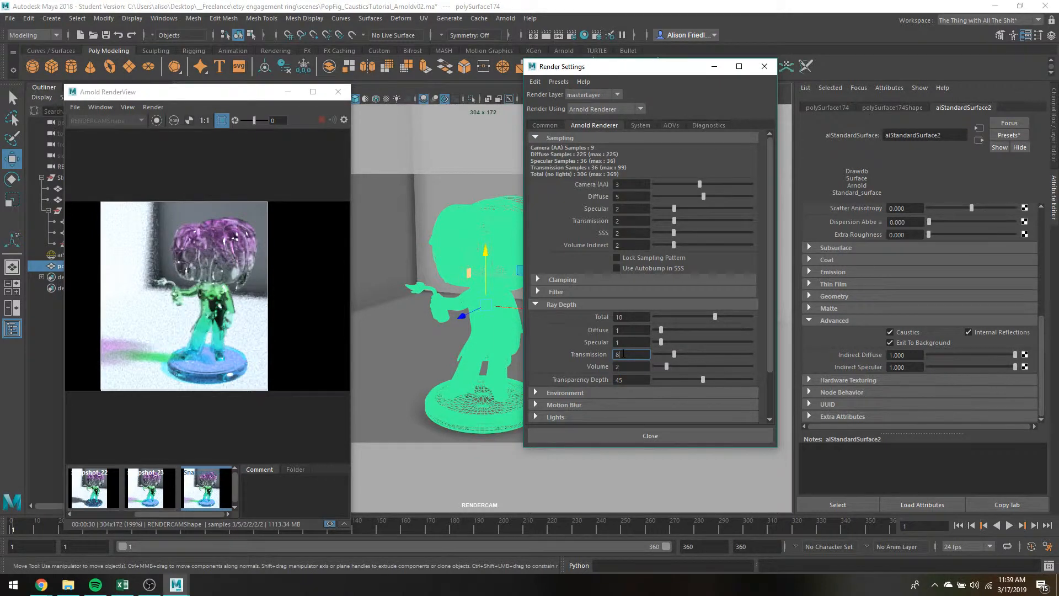
pyautogui.press('BackSpace')
pyautogui.write('50')
pyautogui.click(238, 323)
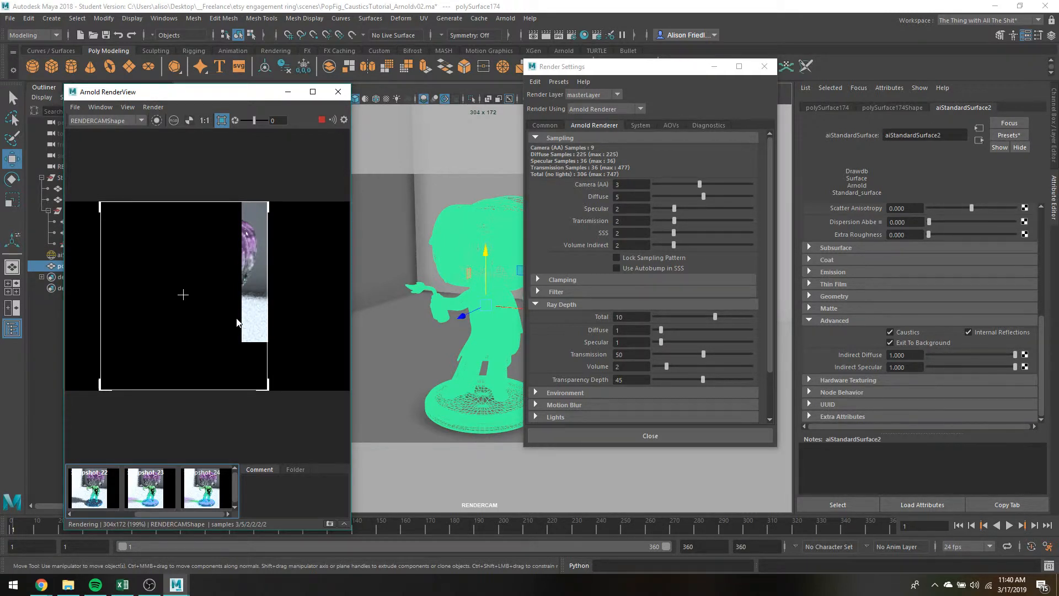
# Store a snapshot of the render with the raised Transmission depth and display it against the previous snapshot.
pyautogui.click(111, 482)
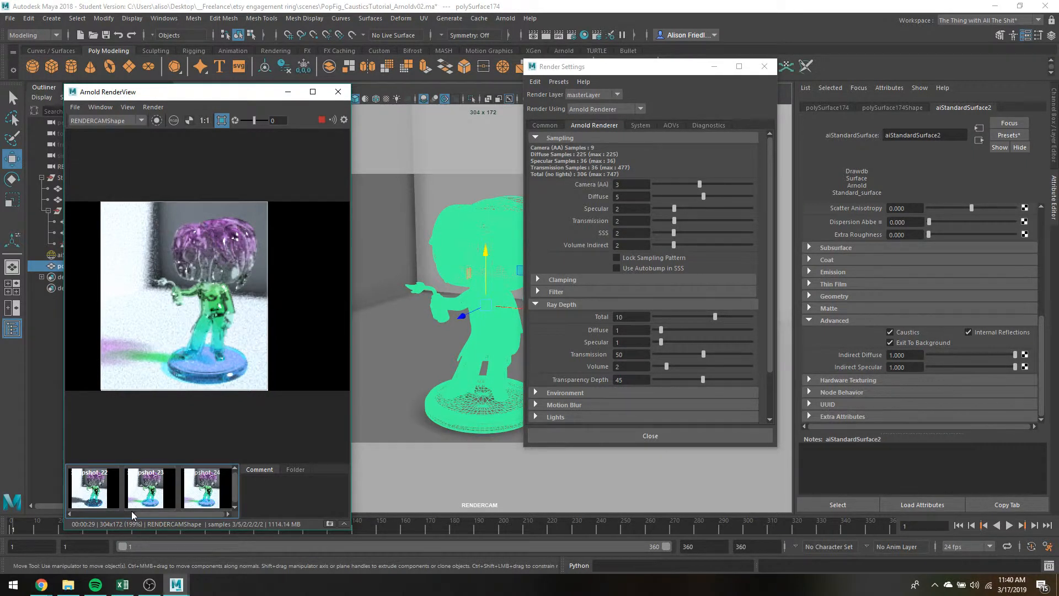
pyautogui.click(154, 483)
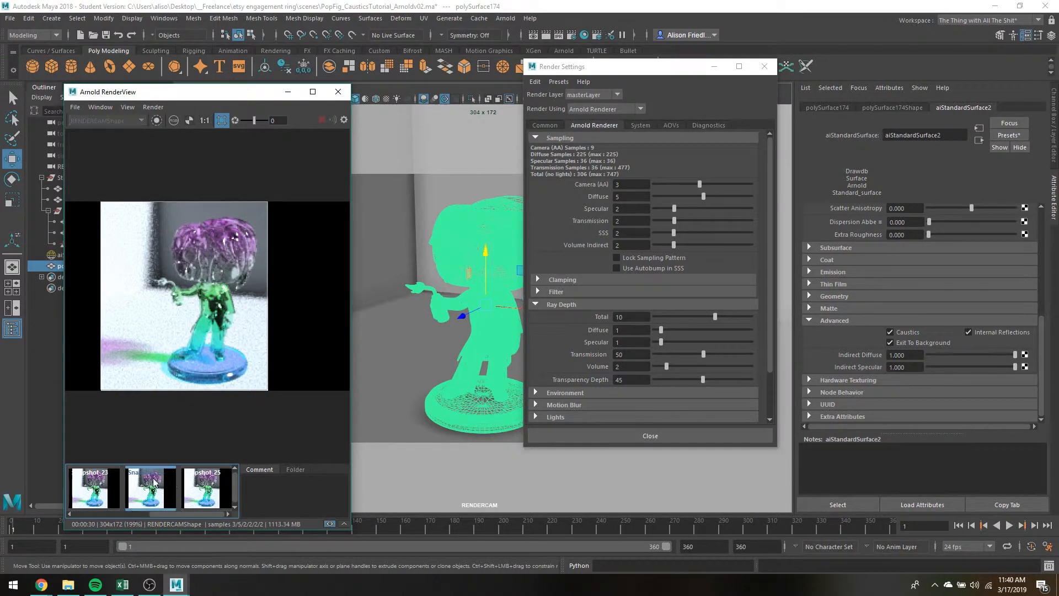
pyautogui.click(203, 488)
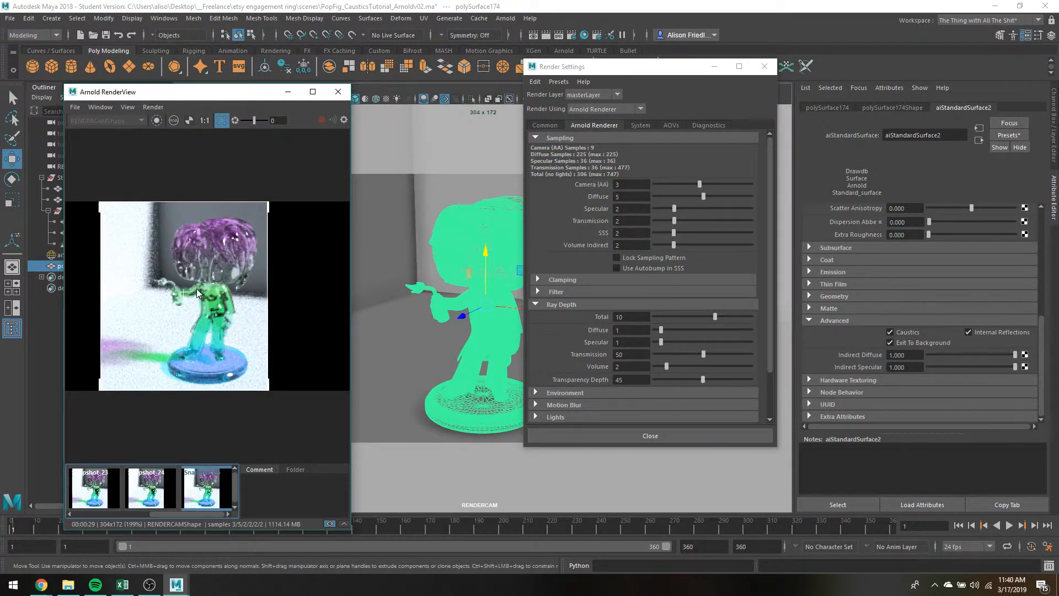
pyautogui.click(154, 493)
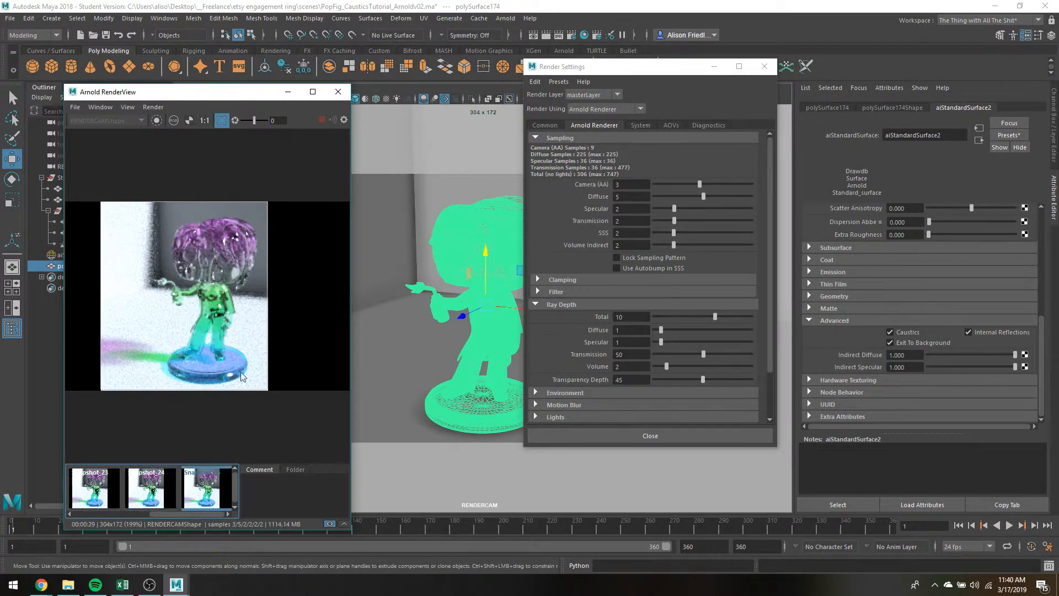
pyautogui.click(203, 488)
pyautogui.scroll(4, 1010, 230)
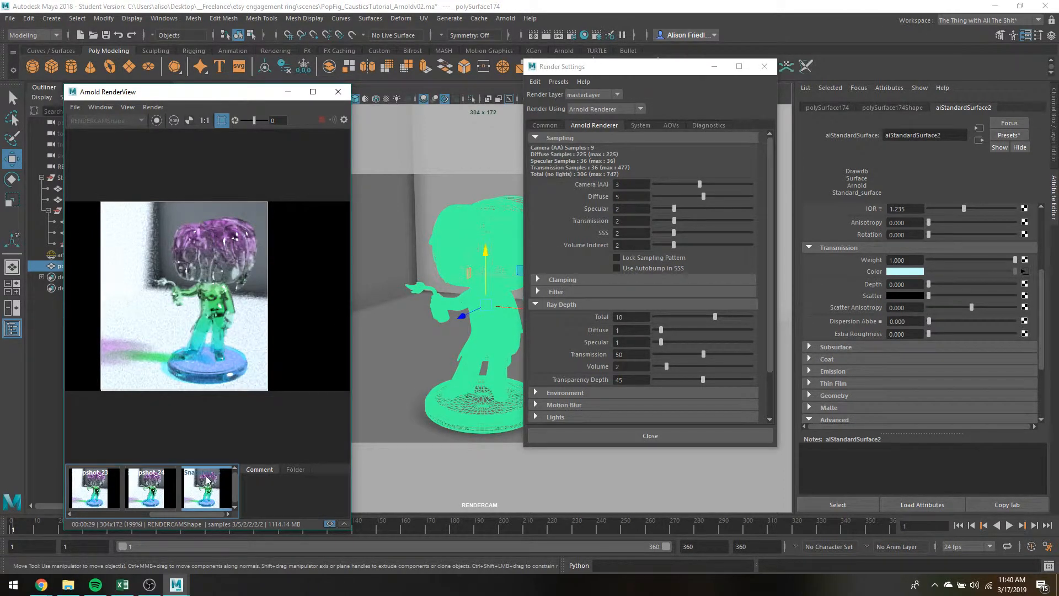
# Compare the last two snapshots, examining how the Transmission ray depth affects the dark areas in the figure's body, hair and base.
pyautogui.click(158, 488)
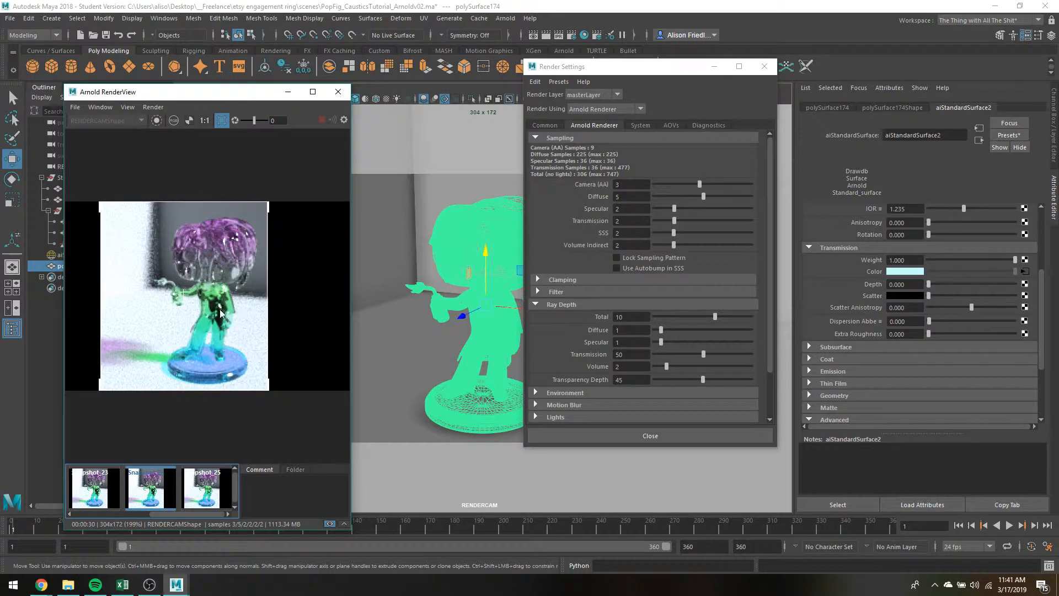
pyautogui.click(217, 490)
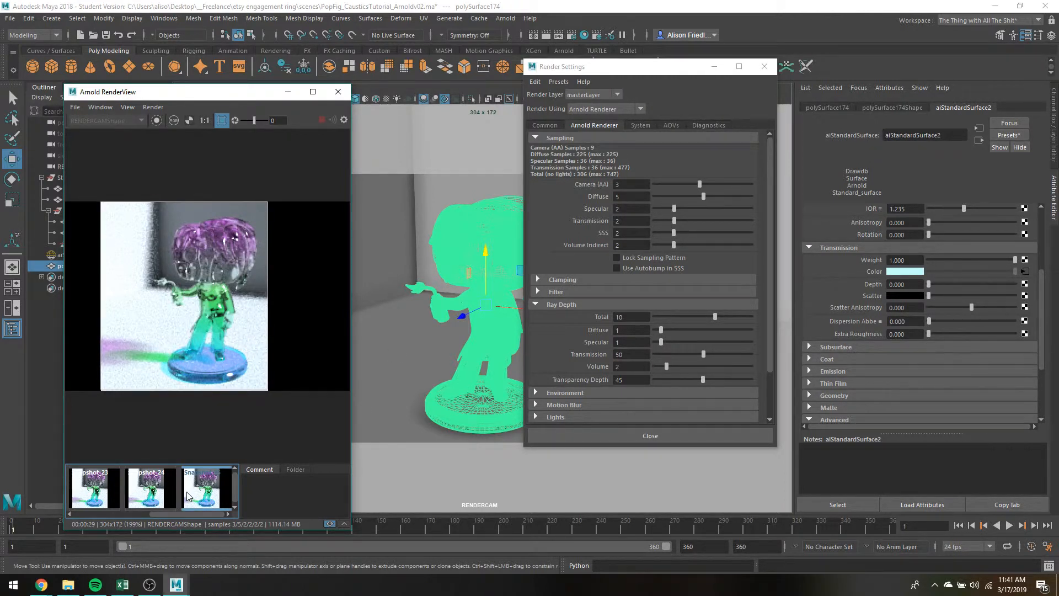
pyautogui.click(169, 503)
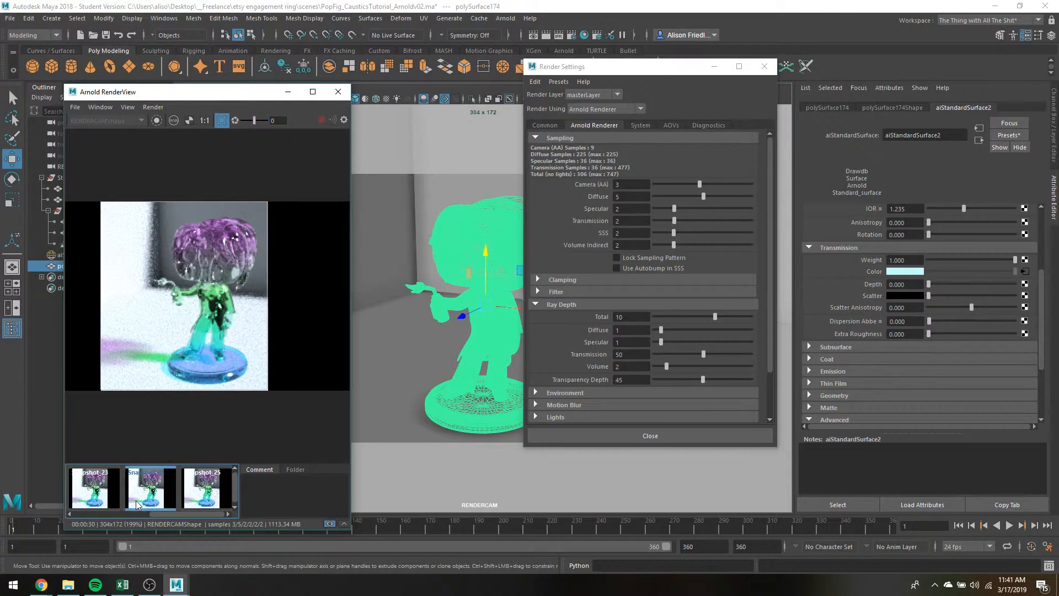
pyautogui.click(219, 489)
pyautogui.click(168, 488)
pyautogui.click(209, 486)
pyautogui.click(167, 489)
pyautogui.click(201, 486)
pyautogui.click(148, 492)
pyautogui.click(194, 488)
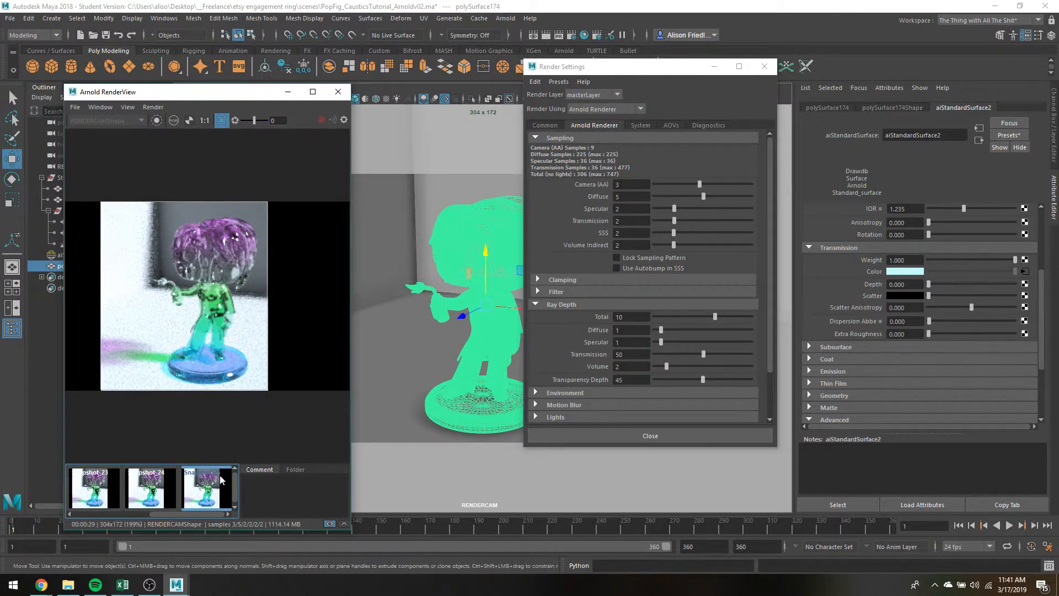
pyautogui.click(162, 479)
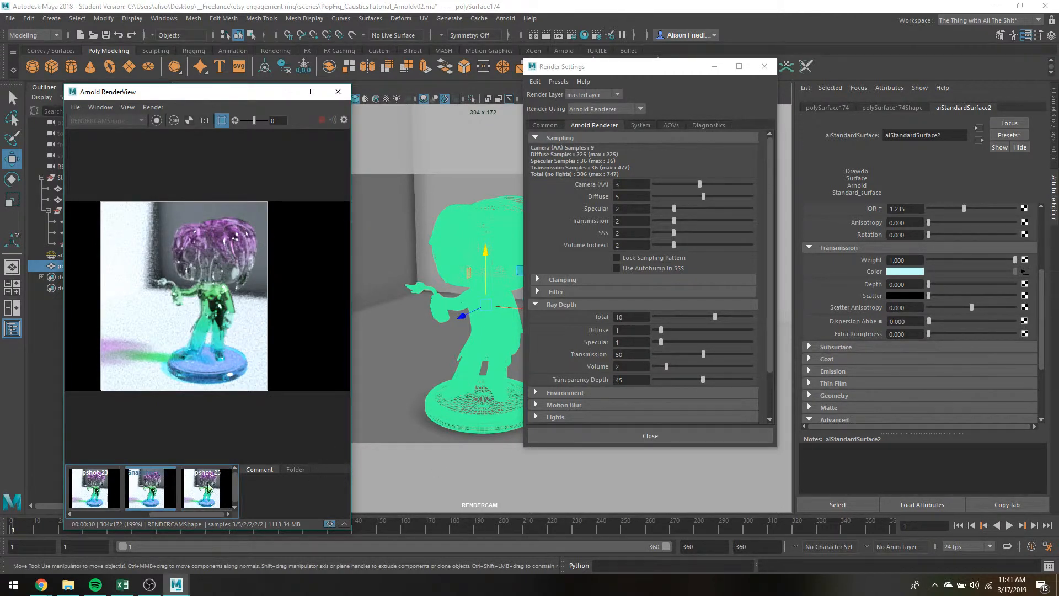
pyautogui.click(186, 486)
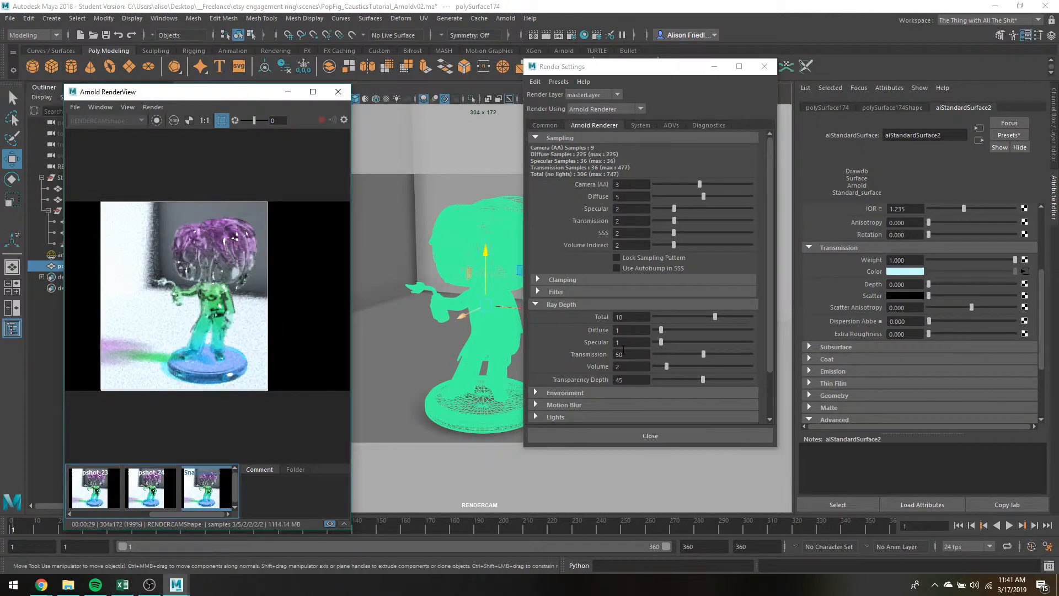